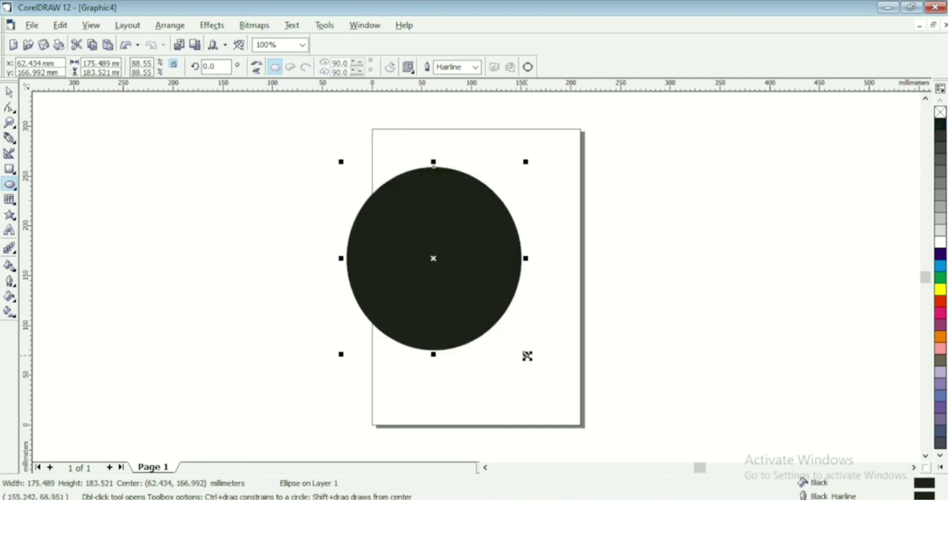
Make a scaled-down copy of the black head circle, about 63 × 66 mm, and place it at the head's upper left as an ear
{"action": "key", "text": "space"}
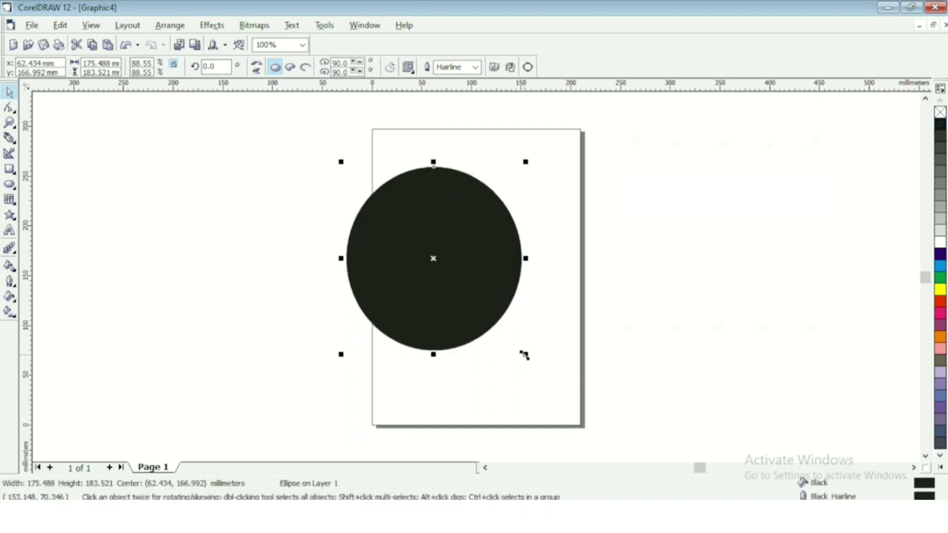
{"action": "left_click_drag", "start_coordinate": [528, 356], "coordinate": [490, 298]}
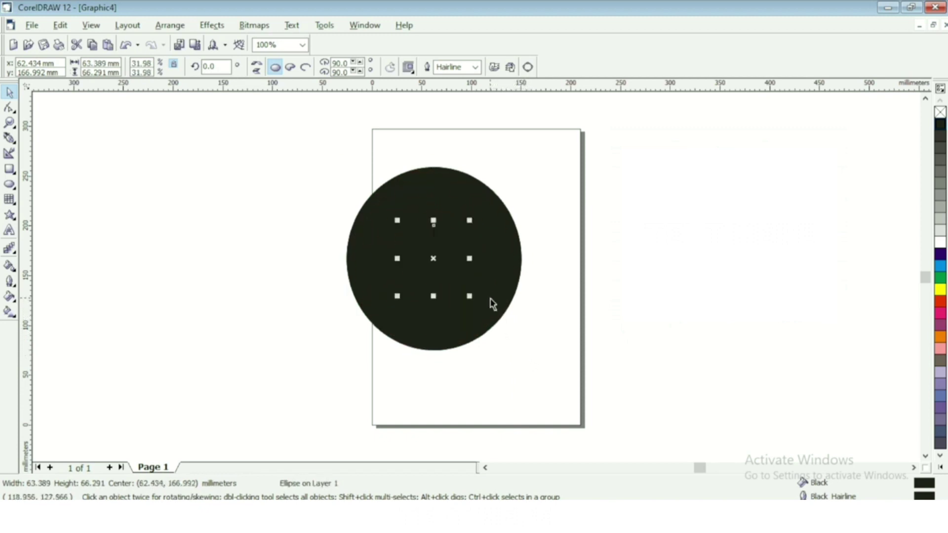
{"action": "left_click_drag", "start_coordinate": [434, 254], "coordinate": [349, 177]}
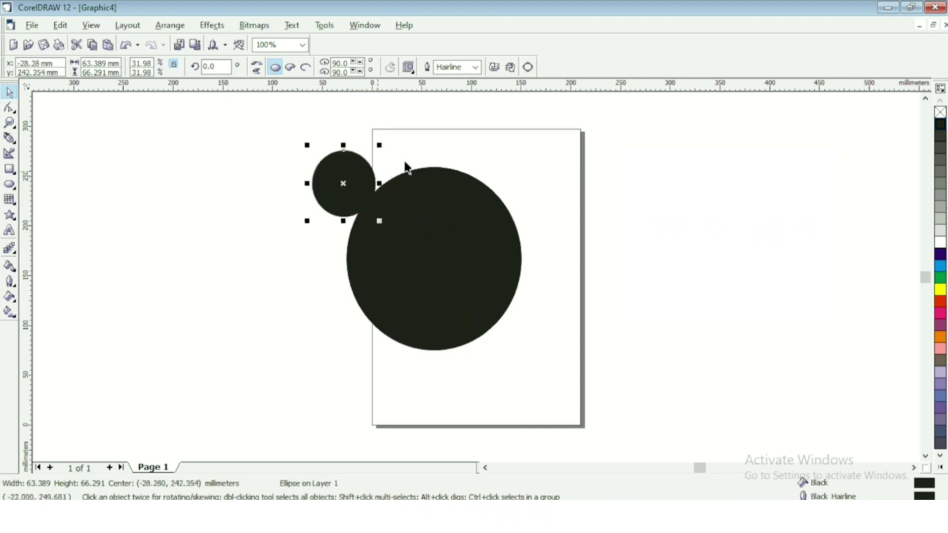
Give the ear a custom radial fountain fill with black extended toward a small white centre, and place a copy at the head's upper right
{"action": "left_click", "coordinate": [10, 296]}
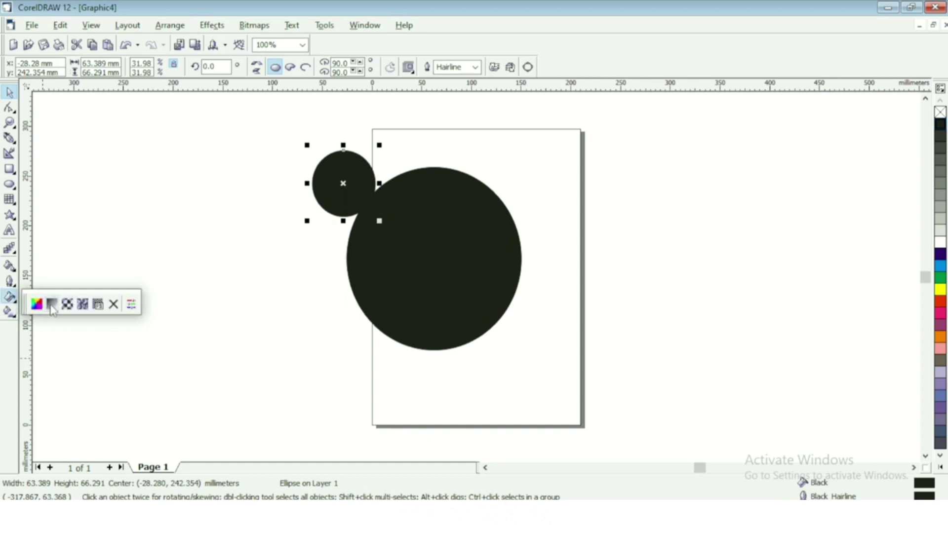
{"action": "left_click", "coordinate": [51, 306]}
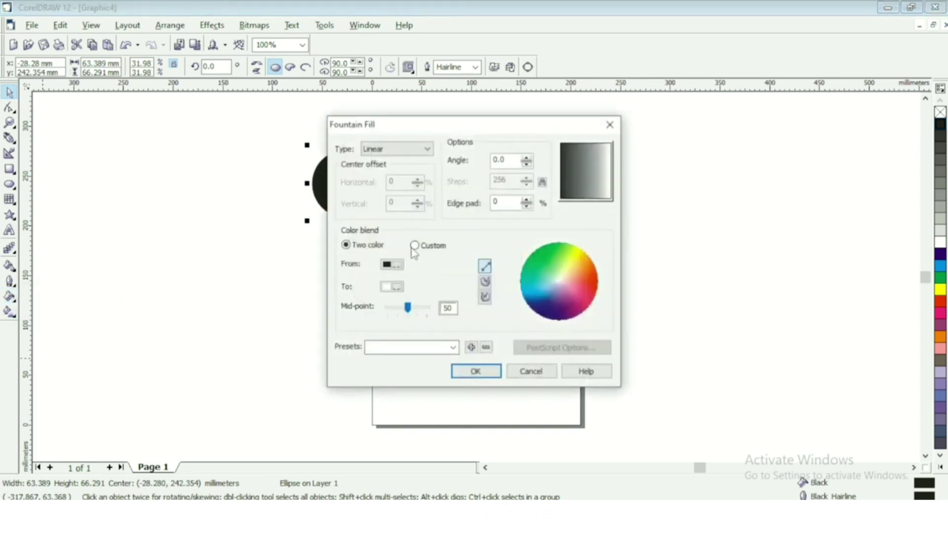
{"action": "left_click", "coordinate": [414, 245]}
{"action": "left_click", "coordinate": [425, 149]}
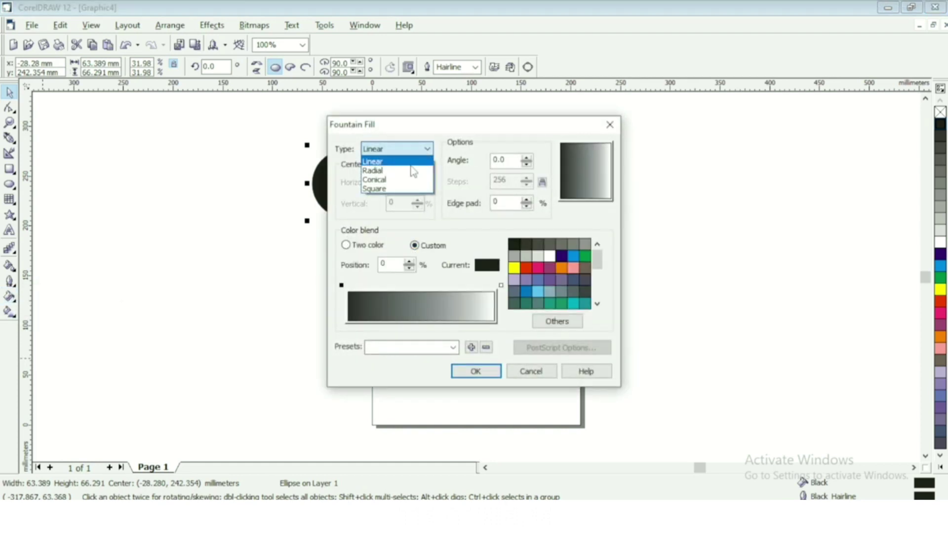
{"action": "left_click", "coordinate": [382, 169]}
{"action": "left_click", "coordinate": [341, 286]}
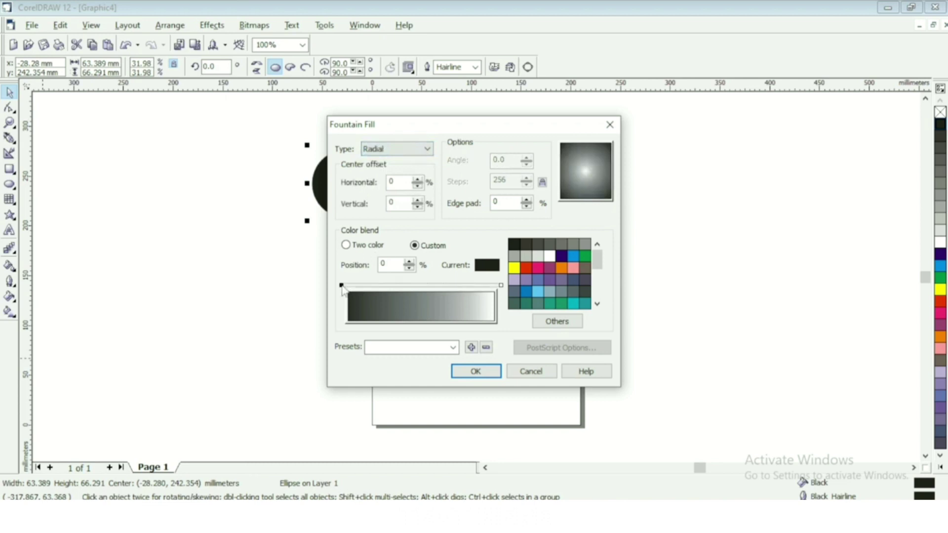
{"action": "left_click_drag", "start_coordinate": [352, 292], "coordinate": [464, 291]}
{"action": "left_click", "coordinate": [481, 378]}
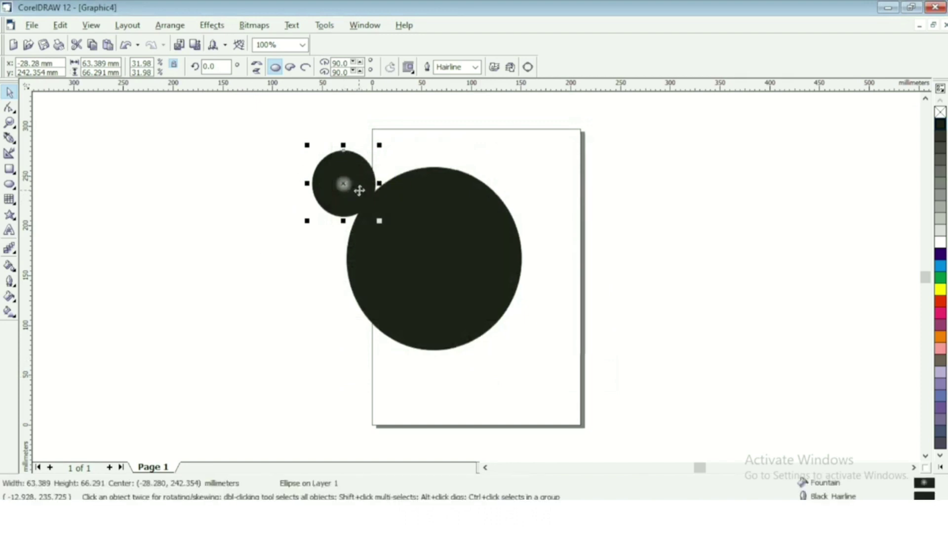
{"action": "left_click_drag", "start_coordinate": [338, 167], "coordinate": [511, 162]}
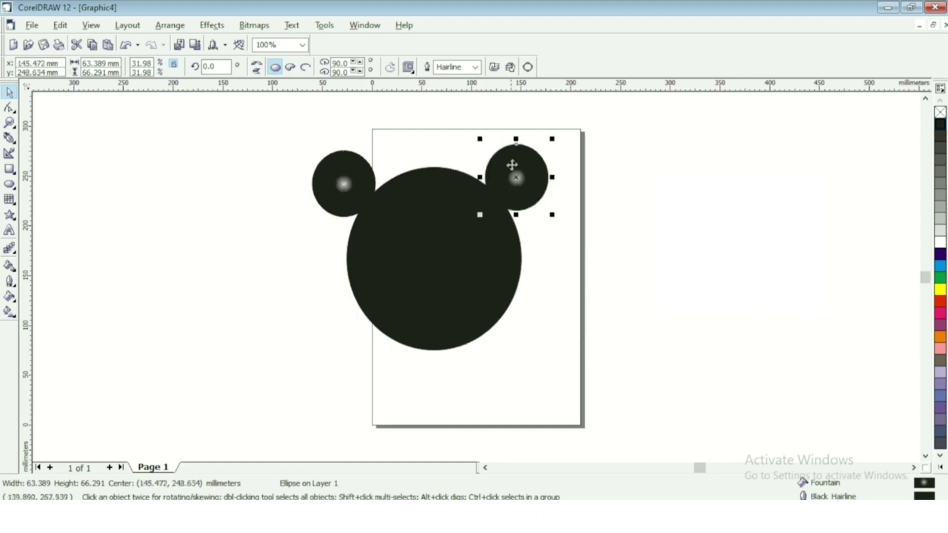
{"action": "left_click", "coordinate": [586, 191]}
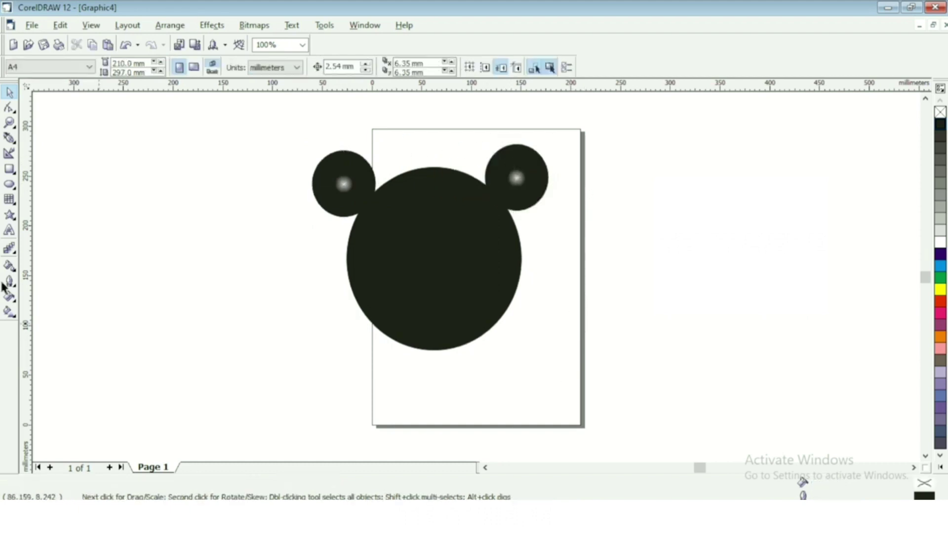
Draw a tall white-filled ellipse about 55 × 101 mm on the left half of the head
{"action": "left_click", "coordinate": [8, 185]}
{"action": "left_click_drag", "start_coordinate": [425, 238], "coordinate": [444, 296]}
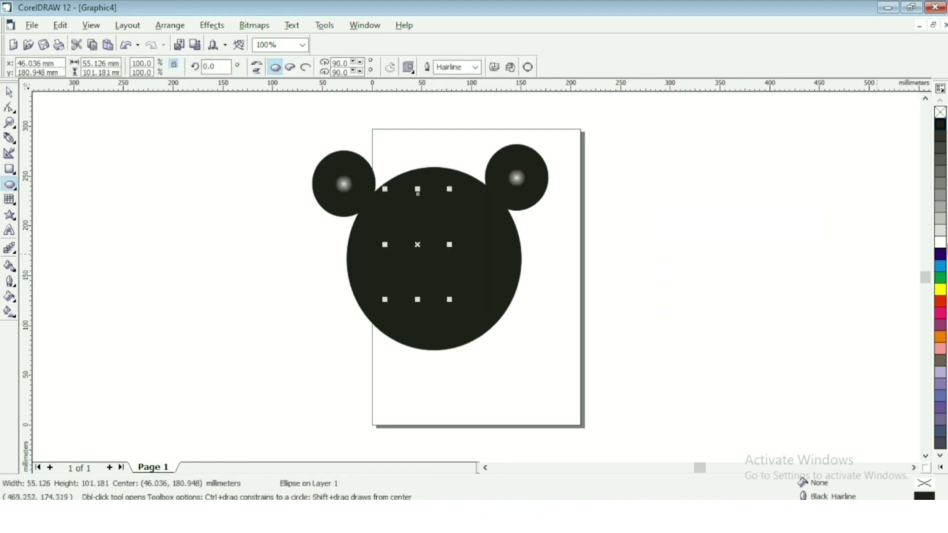
{"action": "left_click", "coordinate": [938, 242]}
{"action": "left_click", "coordinate": [9, 92]}
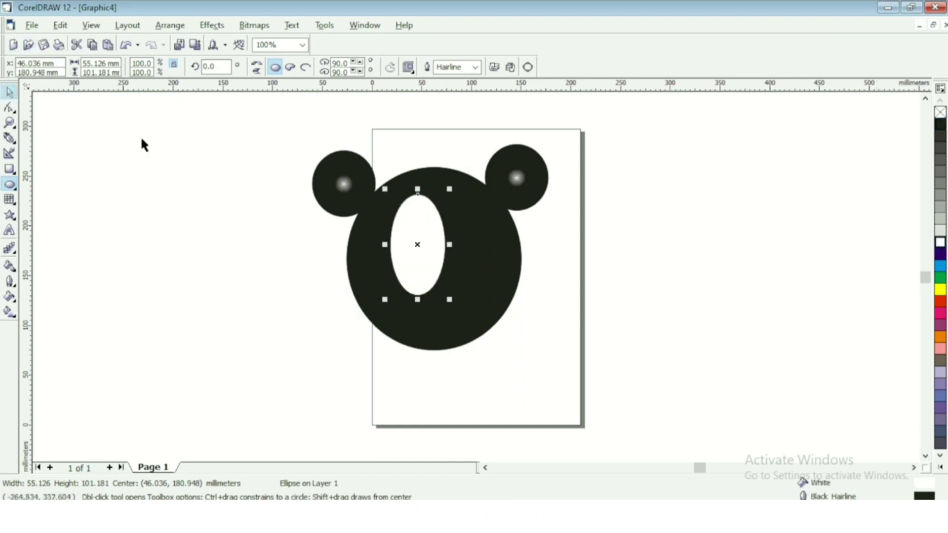
{"action": "left_click_drag", "start_coordinate": [417, 216], "coordinate": [412, 222]}
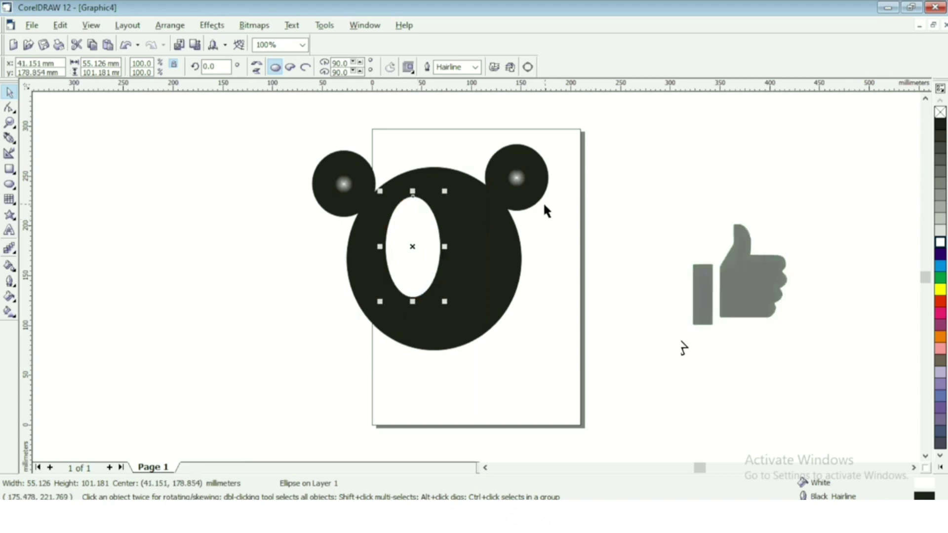
Duplicate the white ellipse and nudge the copy horizontally to the right so that it partly overlaps the original
{"action": "key", "text": "Right"}
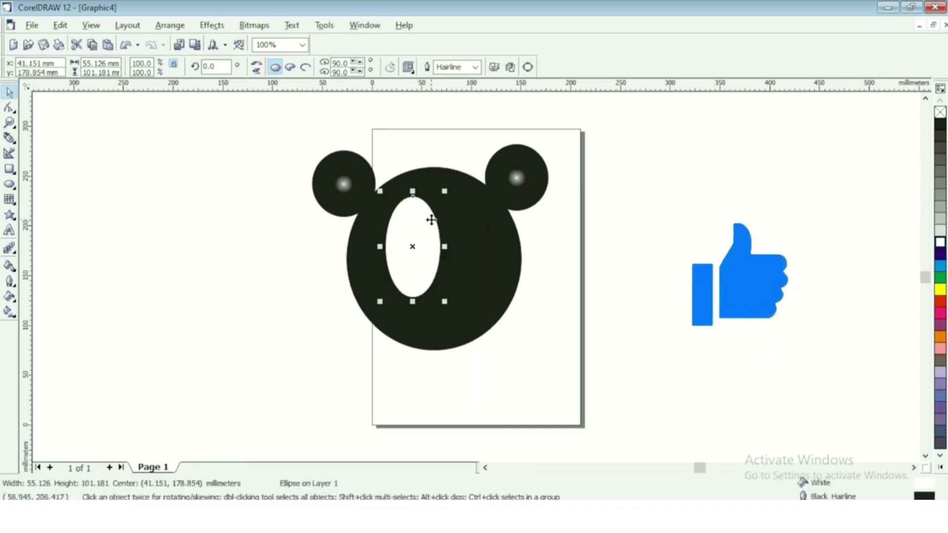
{"action": "key", "text": "plus"}
{"action": "key", "text": "Right"}
{"action": "key", "text": "Right"}
{"action": "key", "text": "Right"}
{"action": "key", "text": "Right"}
{"action": "key", "text": "Right"}
{"action": "key", "text": "Right"}
{"action": "key", "text": "Right"}
{"action": "key", "text": "Right"}
{"action": "key", "text": "Right"}
{"action": "key", "text": "Right"}
{"action": "key", "text": "Right"}
{"action": "key", "text": "Right"}
{"action": "key", "text": "Right"}
{"action": "key", "text": "Right"}
{"action": "key", "text": "Right"}
{"action": "key", "text": "Right"}
{"action": "key", "text": "Right"}
{"action": "key", "text": "Right"}
{"action": "key", "text": "Right"}
{"action": "key", "text": "Right"}
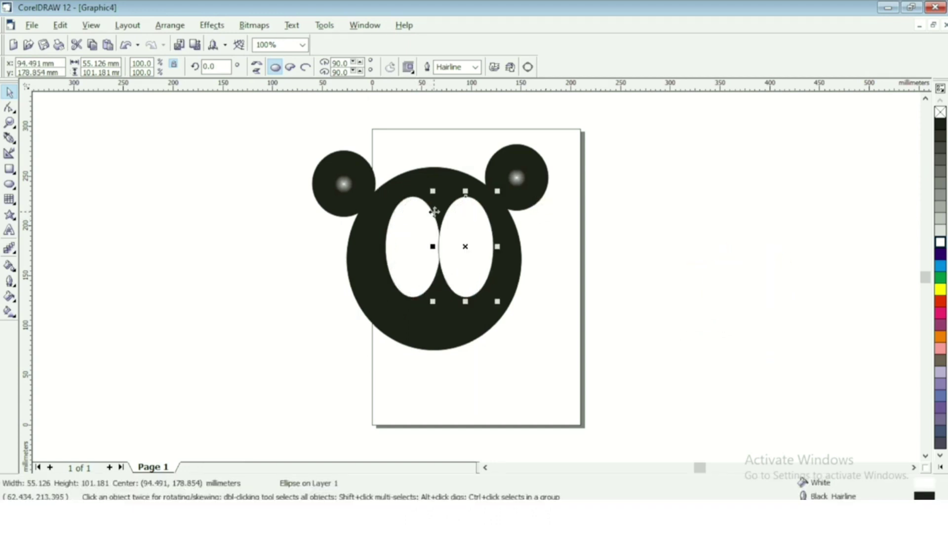
{"action": "key", "text": "Left"}
{"action": "key", "text": "Left"}
{"action": "key", "text": "Left"}
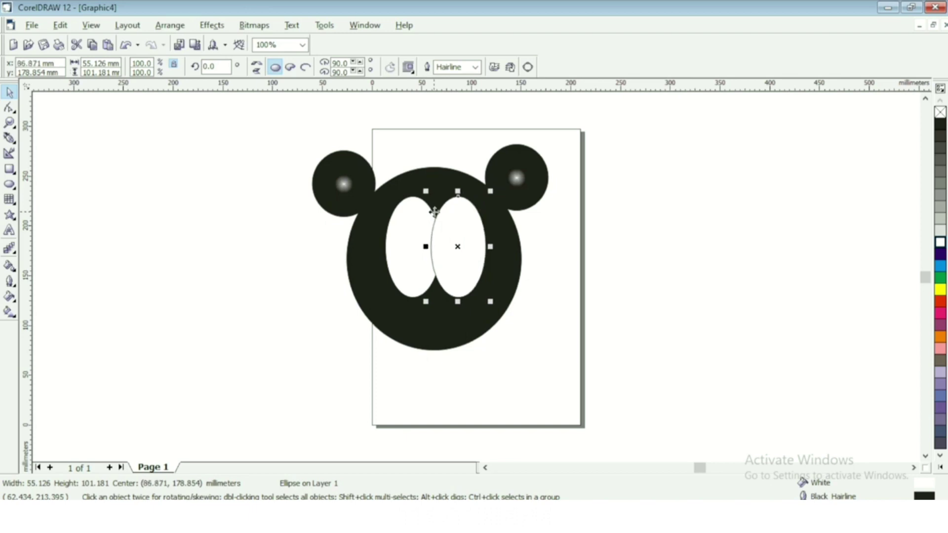
{"action": "key", "text": "Left"}
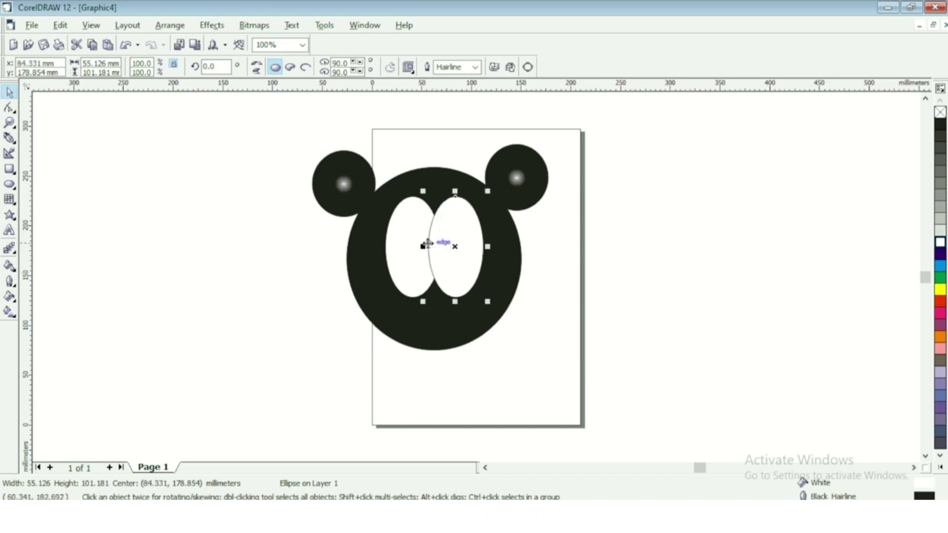
Weld the two overlapping white ellipses and enlarge the resulting shape from its centre to about 110 × 113 mm
{"action": "left_click", "coordinate": [402, 233], "text": "shift"}
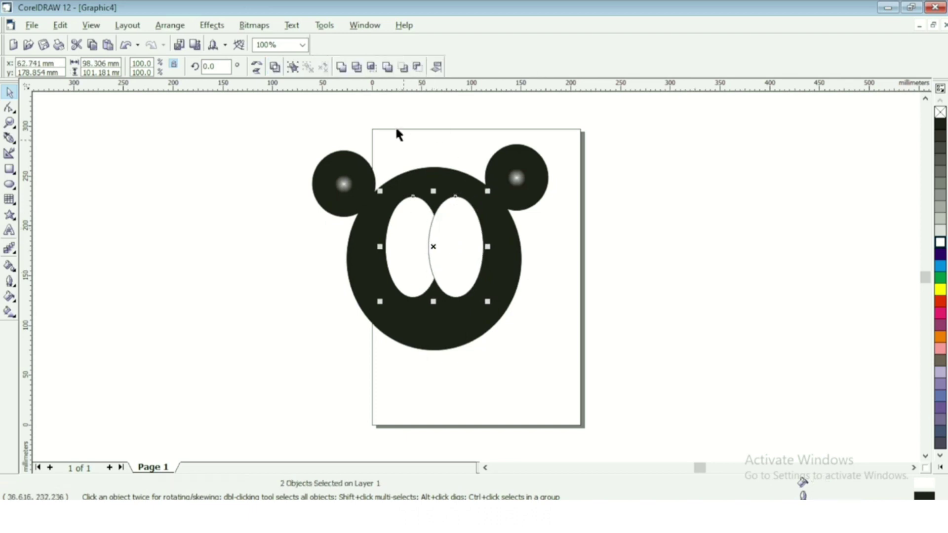
{"action": "left_click", "coordinate": [341, 67]}
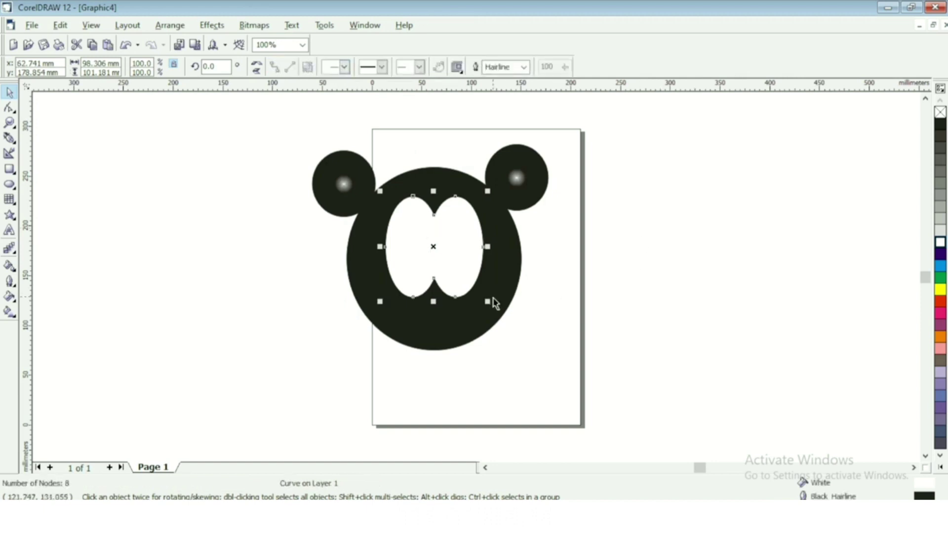
{"action": "left_click_drag", "start_coordinate": [488, 302], "coordinate": [494, 310]}
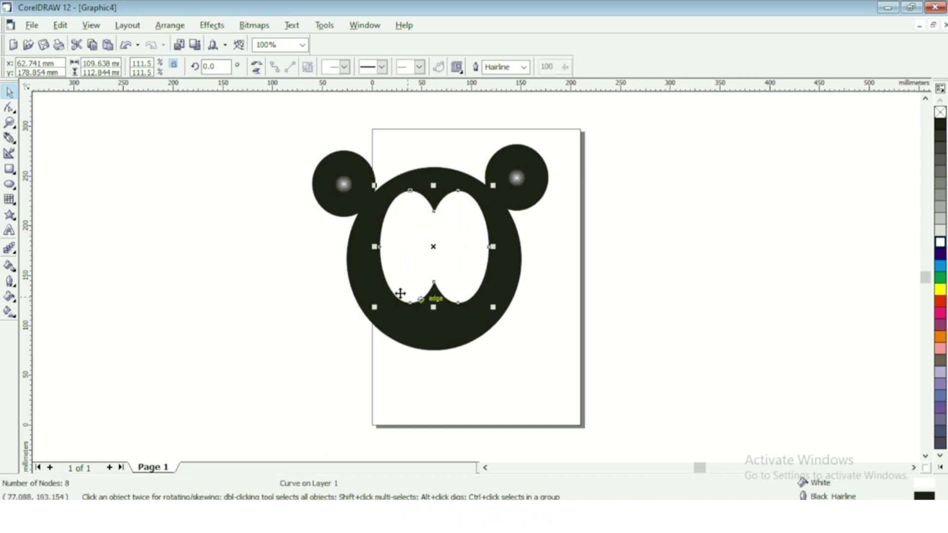
{"action": "left_click", "coordinate": [543, 236]}
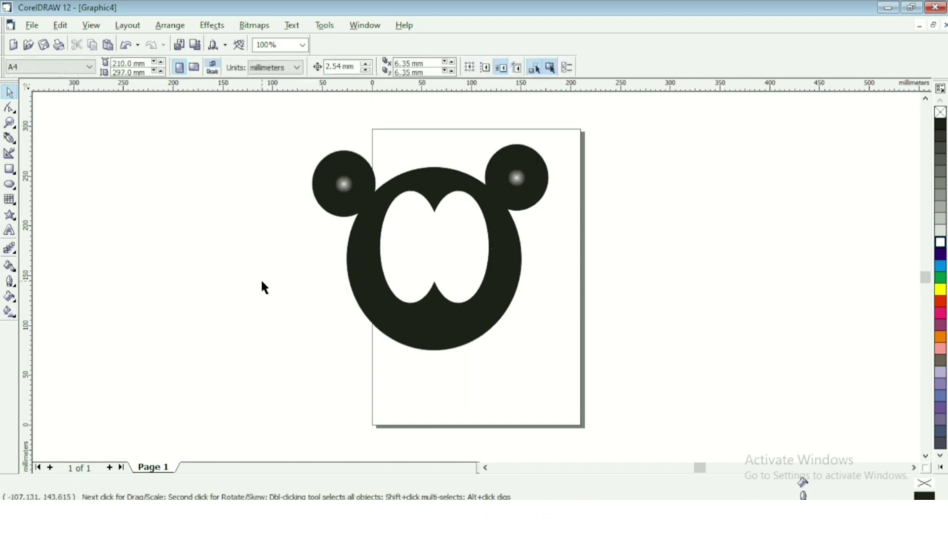
Draw a wide white-filled ellipse about 183 × 88 mm across the lower head and weld it to the white face shape
{"action": "left_click", "coordinate": [14, 184]}
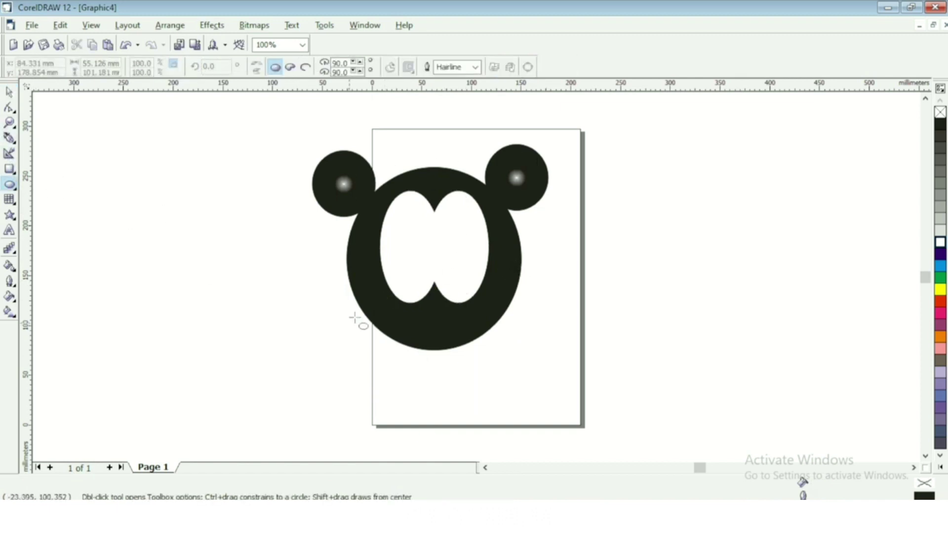
{"action": "left_click_drag", "start_coordinate": [354, 294], "coordinate": [540, 386]}
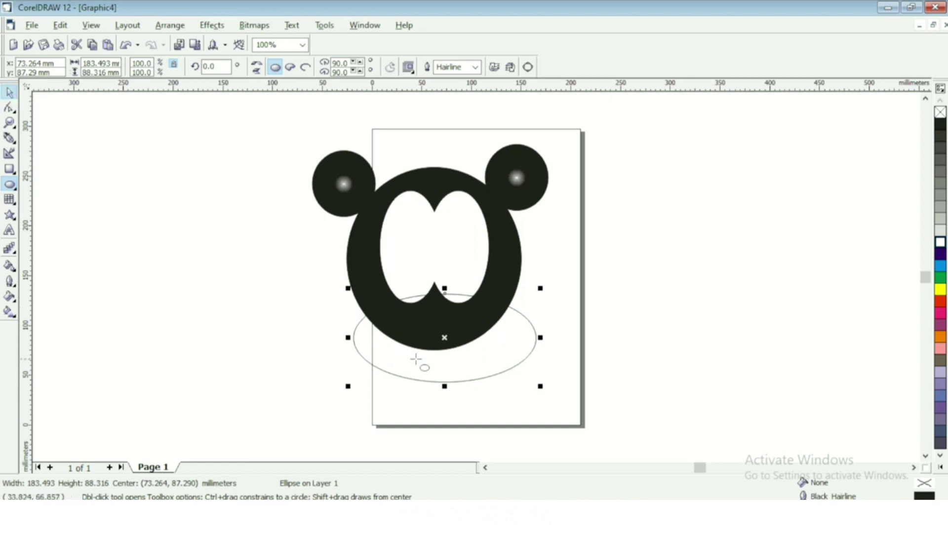
{"action": "key", "text": "space"}
{"action": "left_click_drag", "start_coordinate": [375, 334], "coordinate": [431, 332]}
{"action": "left_click", "coordinate": [940, 243]}
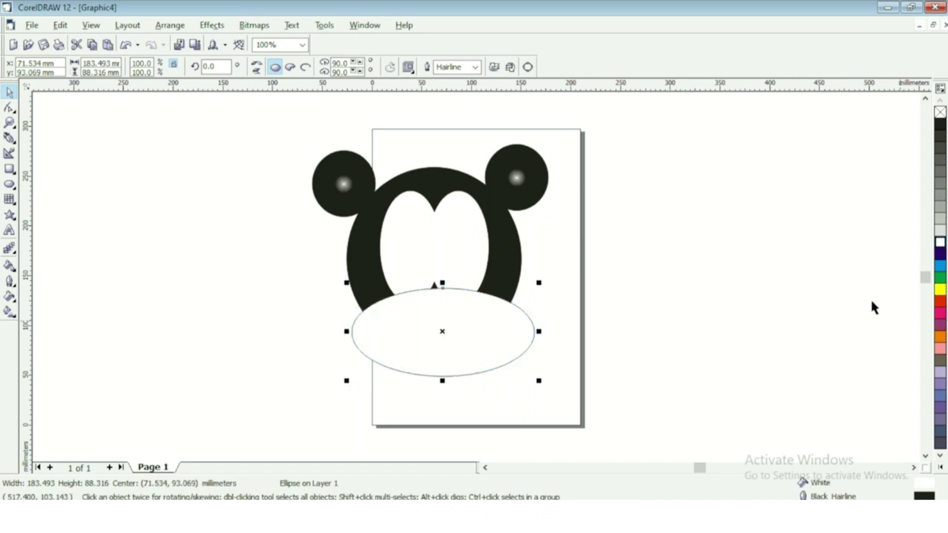
{"action": "left_click_drag", "start_coordinate": [458, 322], "coordinate": [451, 320]}
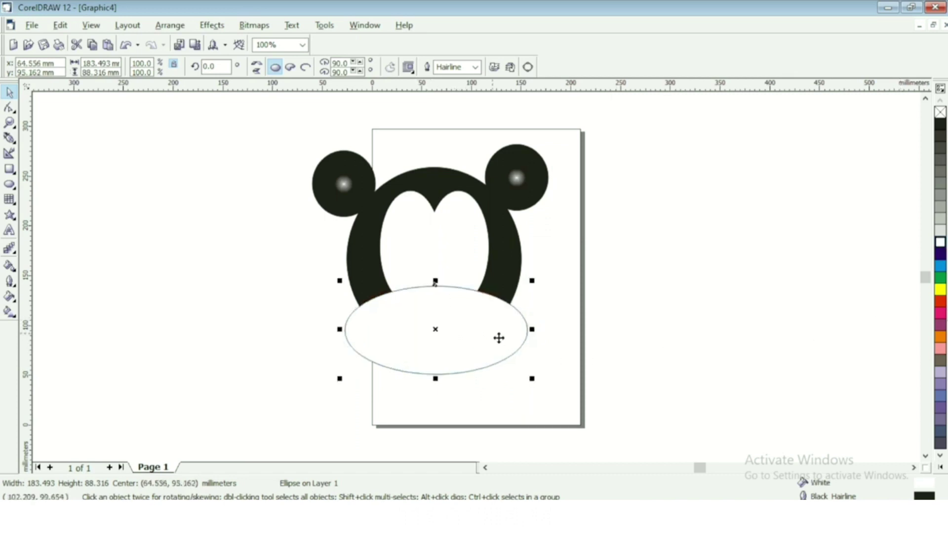
{"action": "left_click", "coordinate": [420, 219], "text": "shift"}
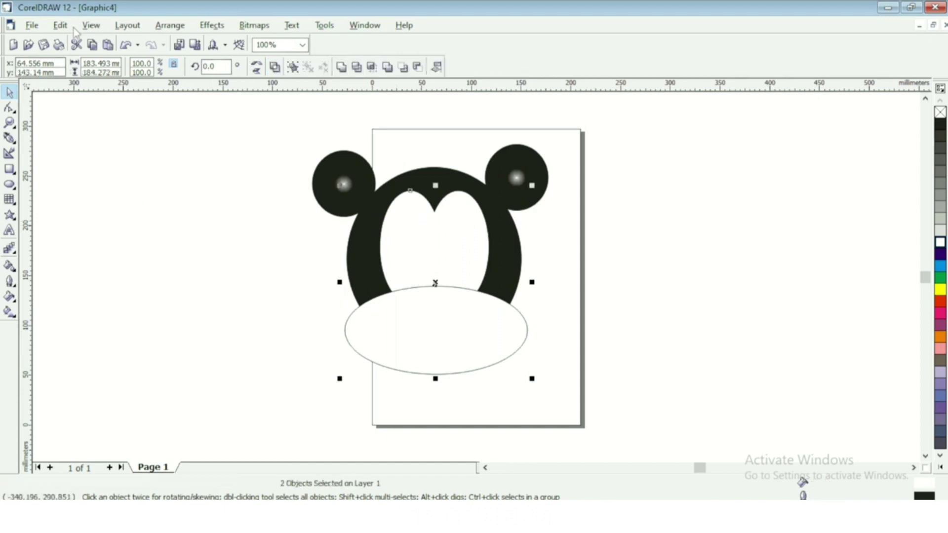
{"action": "left_click", "coordinate": [341, 66]}
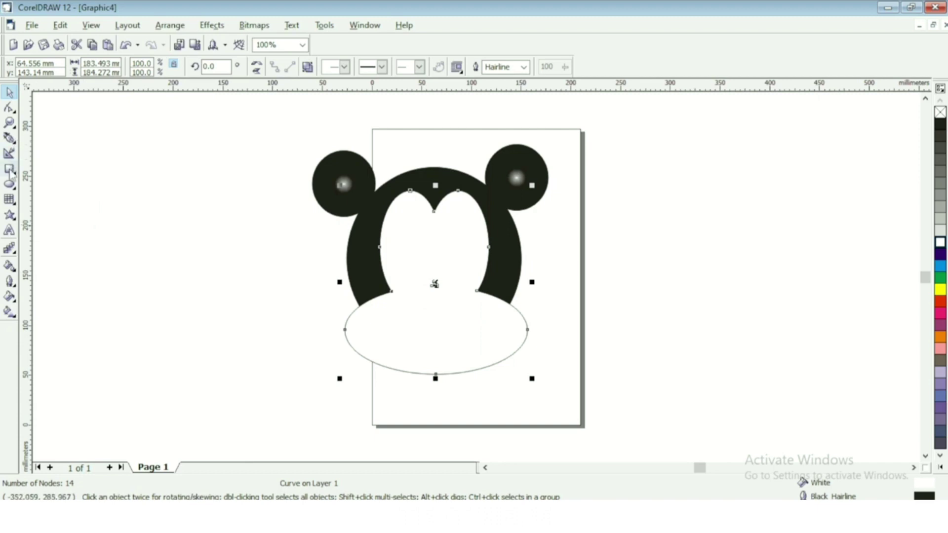
Draw an unfilled eye ellipse about 33 × 61 mm in the left lobe of the white face and nudge it into place
{"action": "left_click", "coordinate": [10, 184]}
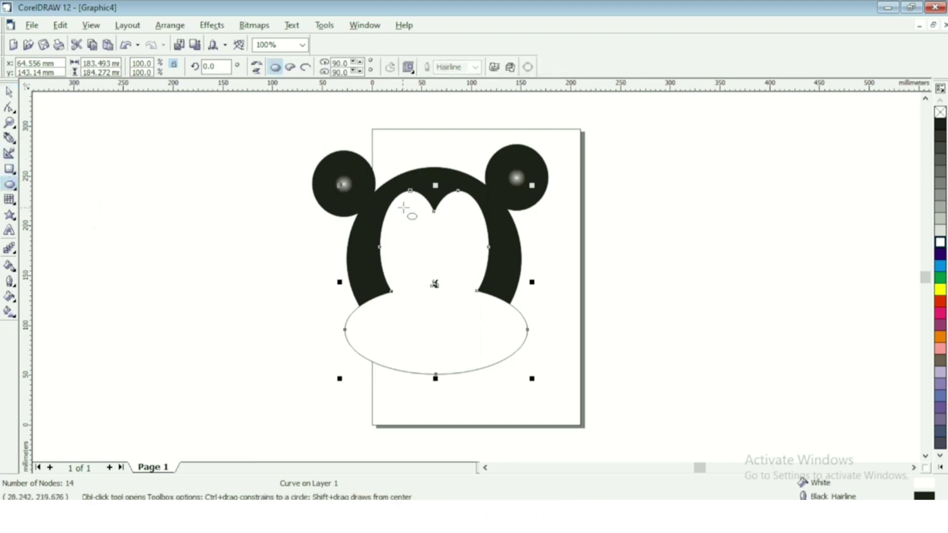
{"action": "left_click_drag", "start_coordinate": [404, 214], "coordinate": [435, 277]}
{"action": "key", "text": "Left"}
{"action": "key", "text": "Left"}
{"action": "key", "text": "Up"}
{"action": "key", "text": "Left"}
{"action": "key", "text": "Left"}
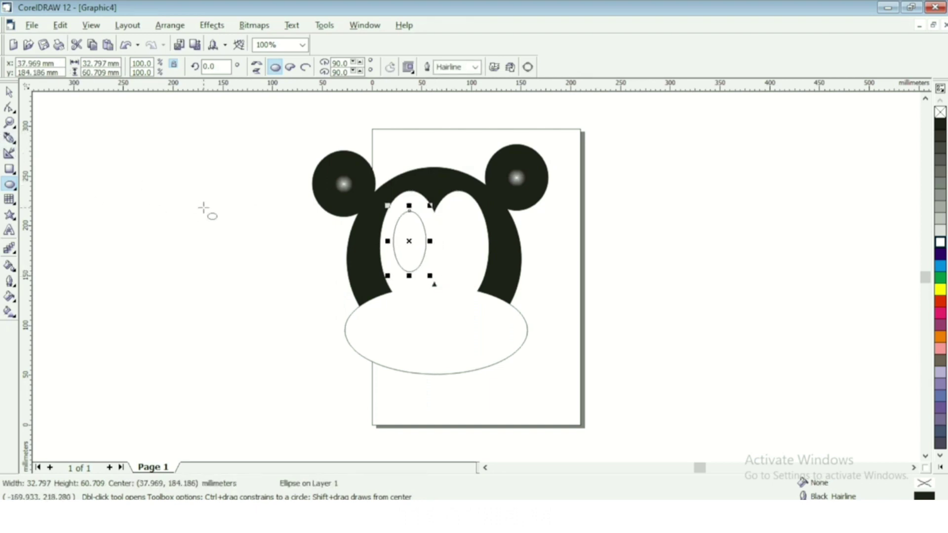
Make a reduced copy of the eye ellipse, about 15 × 29 mm, nudge it to the eye's lower right and fill it black as the pupil
{"action": "key", "text": "space"}
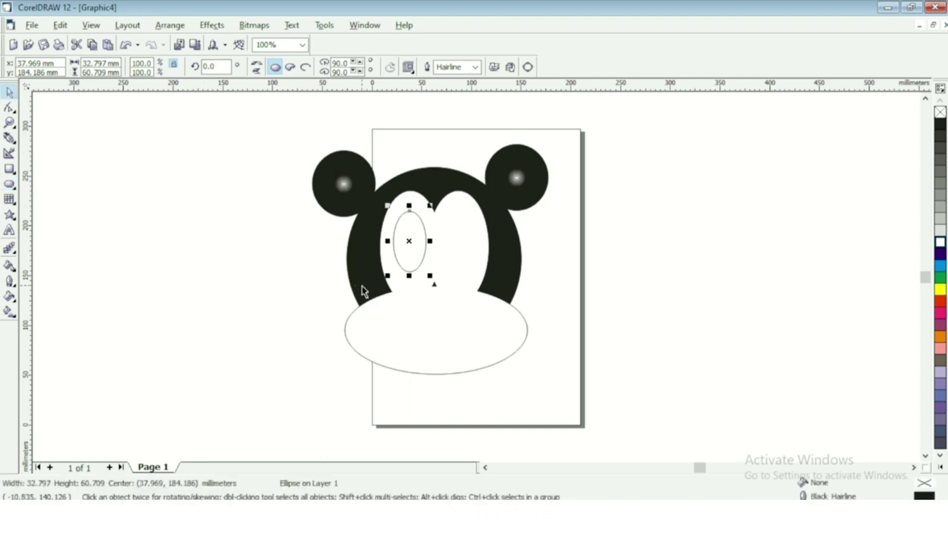
{"action": "left_click_drag", "start_coordinate": [430, 275], "coordinate": [423, 263]}
{"action": "key", "text": "Right"}
{"action": "key", "text": "Right"}
{"action": "key", "text": "Right"}
{"action": "key", "text": "Down"}
{"action": "key", "text": "Down"}
{"action": "key", "text": "Down"}
{"action": "key", "text": "Down"}
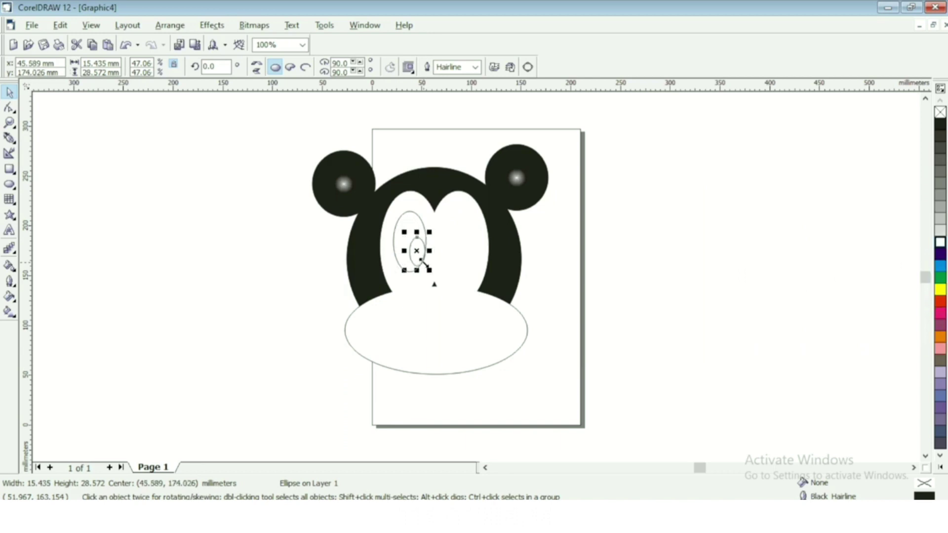
{"action": "left_click", "coordinate": [941, 129]}
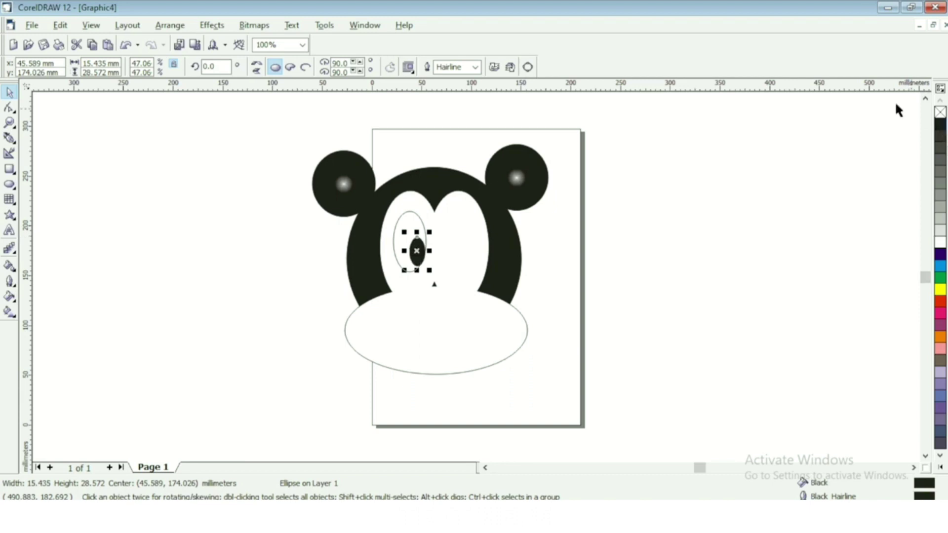
Set the outline width of the larger eye ellipse to 2.822 mm
{"action": "left_click", "coordinate": [420, 219]}
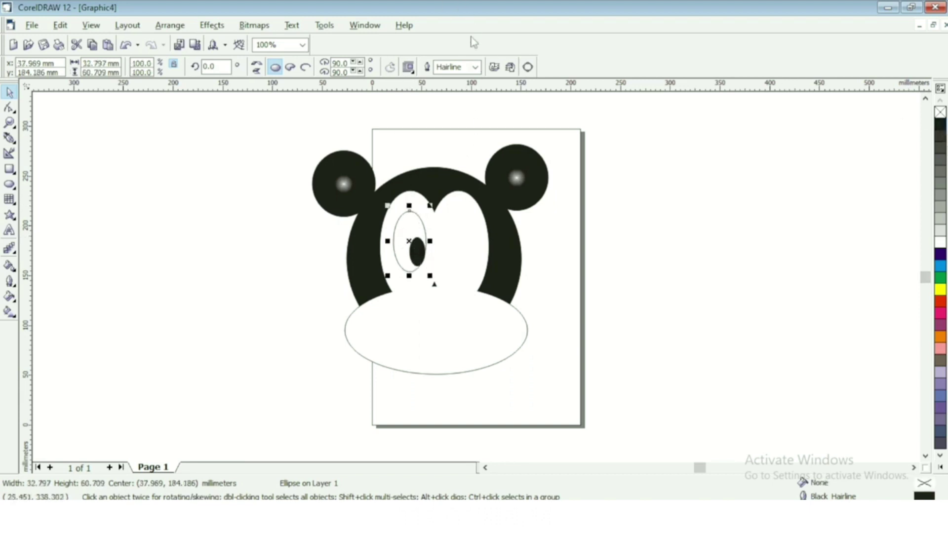
{"action": "left_click", "coordinate": [475, 66]}
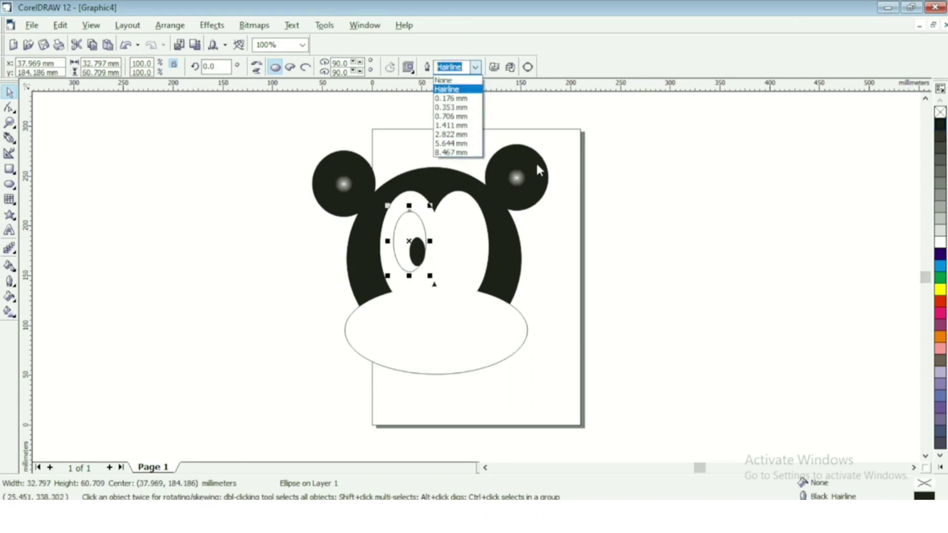
{"action": "left_click", "coordinate": [448, 134]}
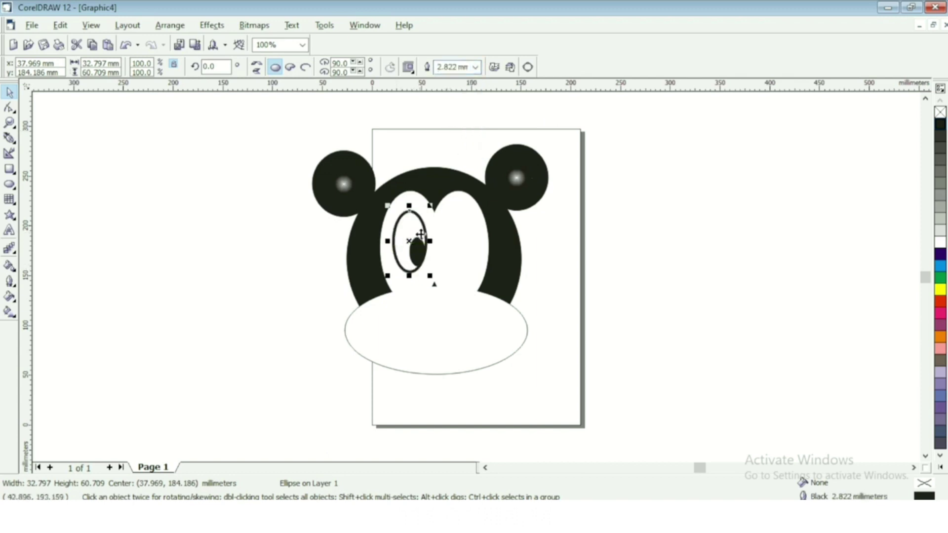
Select the eye ellipse together with its pupil and make a horizontally mirrored copy beside them
{"action": "left_click", "coordinate": [568, 245]}
{"action": "left_click", "coordinate": [426, 263]}
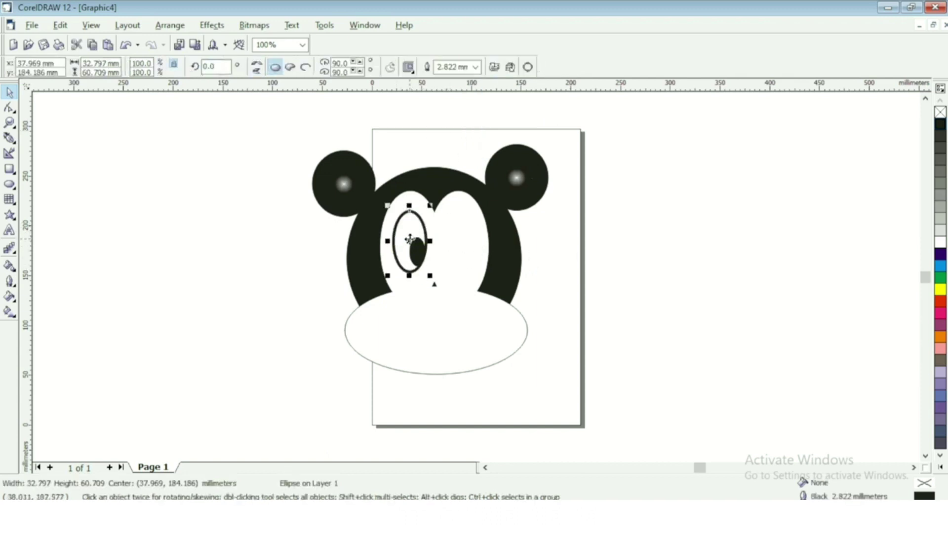
{"action": "left_click", "coordinate": [425, 262], "text": "shift"}
{"action": "left_click", "coordinate": [424, 249]}
{"action": "left_click", "coordinate": [417, 249], "text": "shift"}
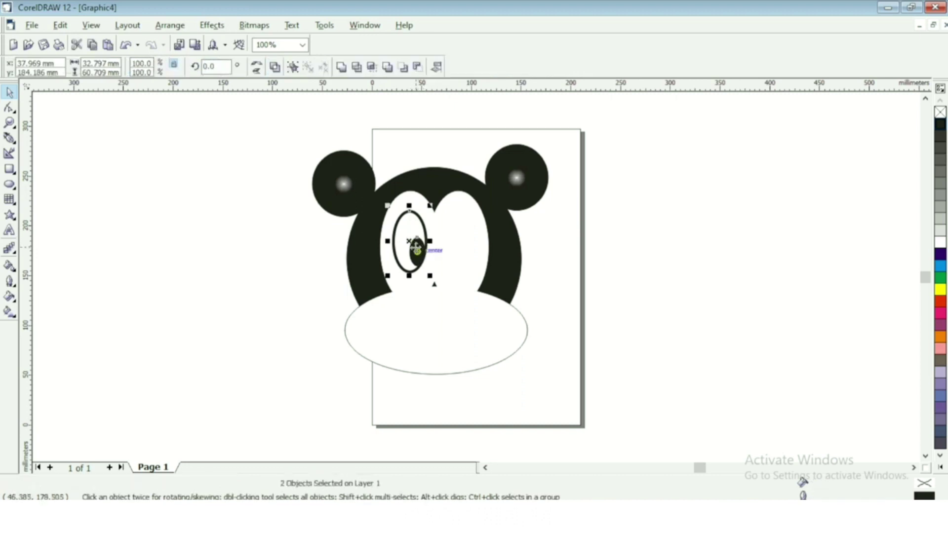
{"action": "left_click_drag", "start_coordinate": [387, 241], "coordinate": [454, 249]}
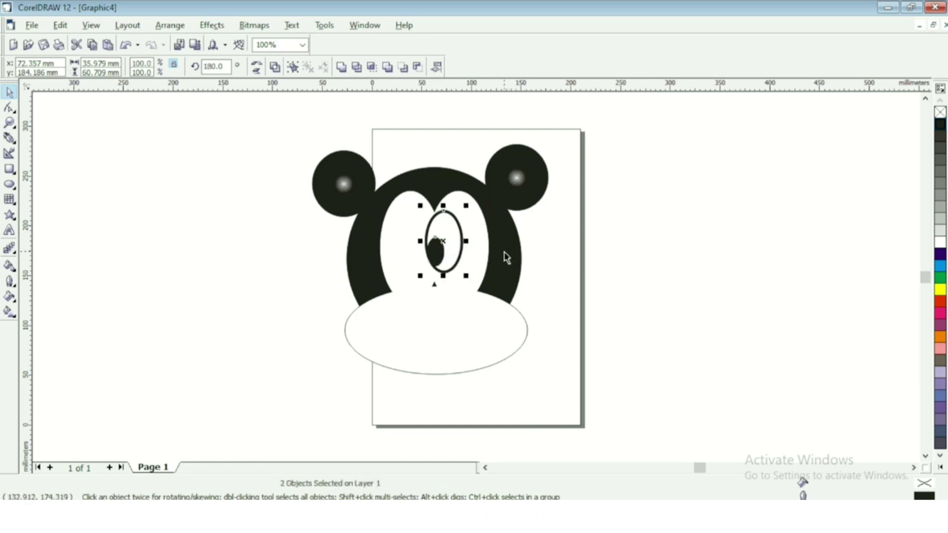
{"action": "key", "text": "ctrl+z"}
{"action": "left_click_drag", "start_coordinate": [388, 241], "coordinate": [453, 251]}
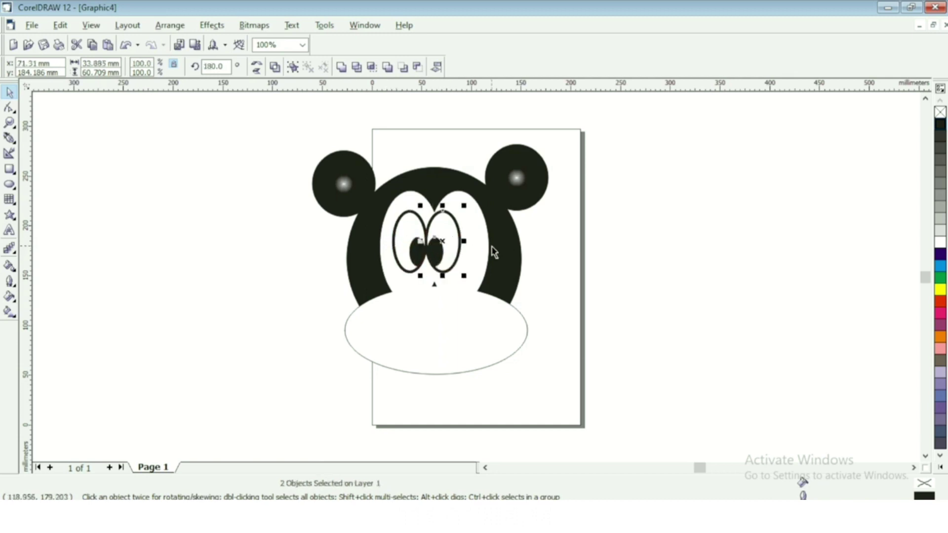
Nudge the mirrored eye and pupil horizontally into the right lobe of the white face
{"action": "key", "text": "Right"}
{"action": "key", "text": "Right"}
{"action": "key", "text": "Right"}
{"action": "key", "text": "Right"}
{"action": "key", "text": "Right"}
{"action": "key", "text": "Right"}
{"action": "key", "text": "Right"}
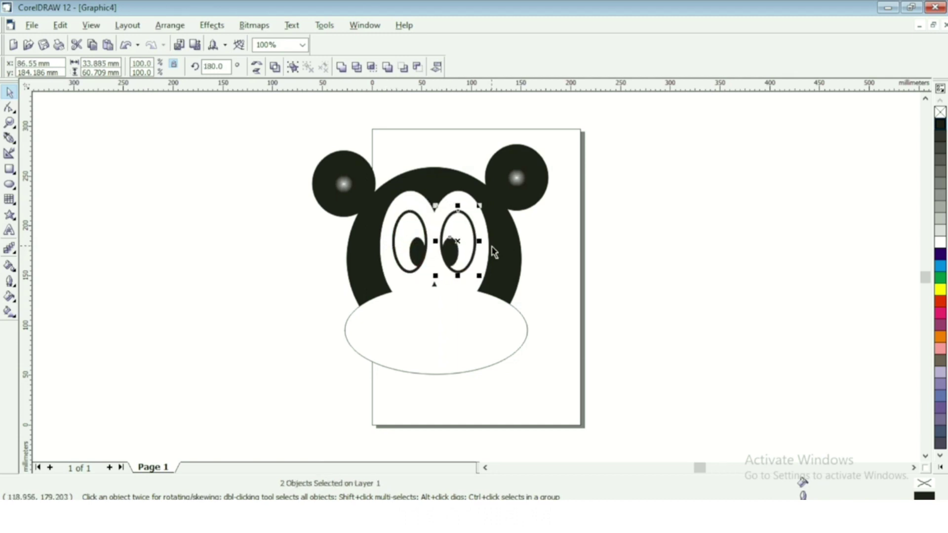
{"action": "key", "text": "Right"}
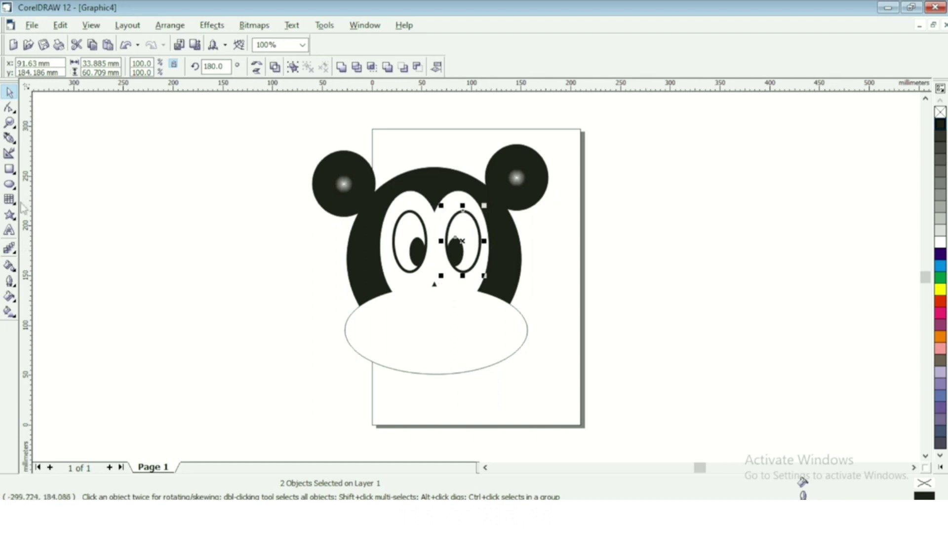
Draw a nearly horizontal line about 69 mm long below the eyes and set its outline width to 2.822 mm
{"action": "left_click", "coordinate": [9, 138]}
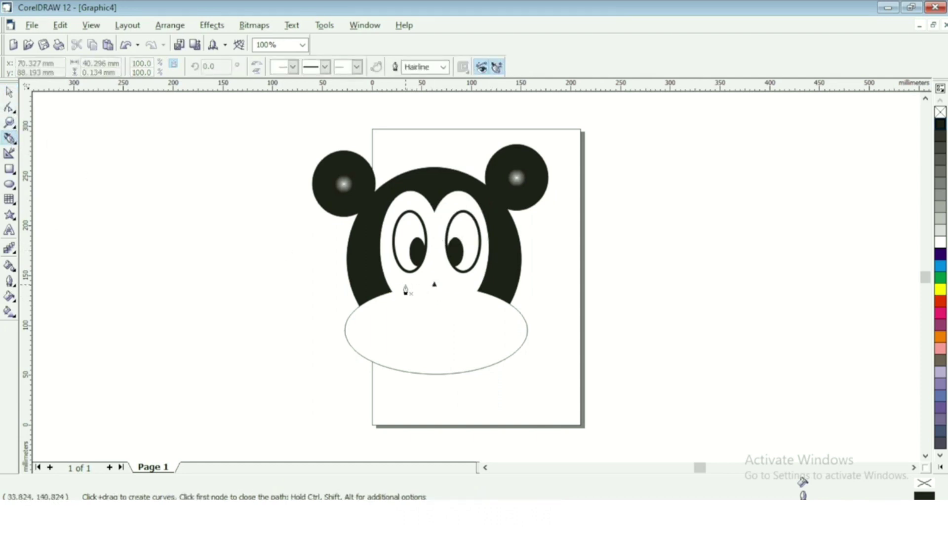
{"action": "left_click_drag", "start_coordinate": [424, 291], "coordinate": [474, 286]}
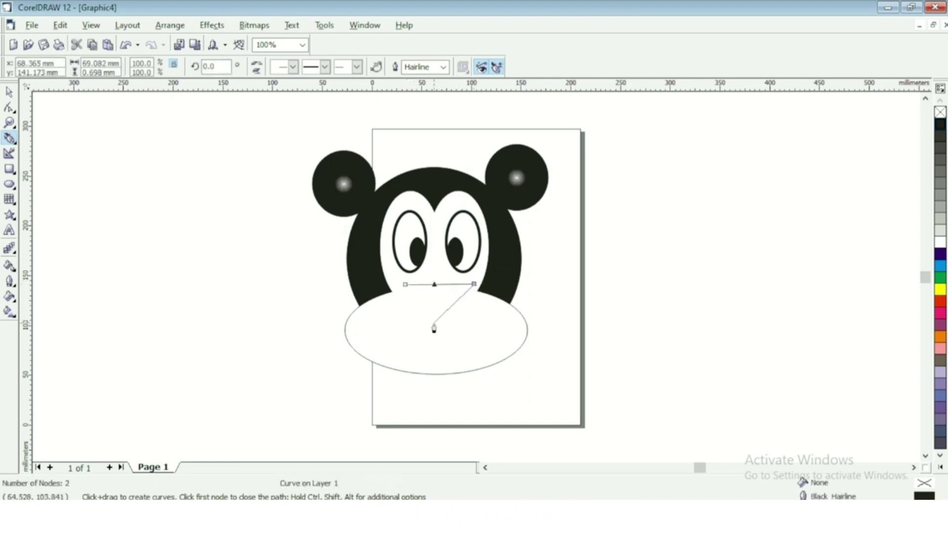
{"action": "left_click", "coordinate": [443, 67]}
{"action": "left_click", "coordinate": [426, 135]}
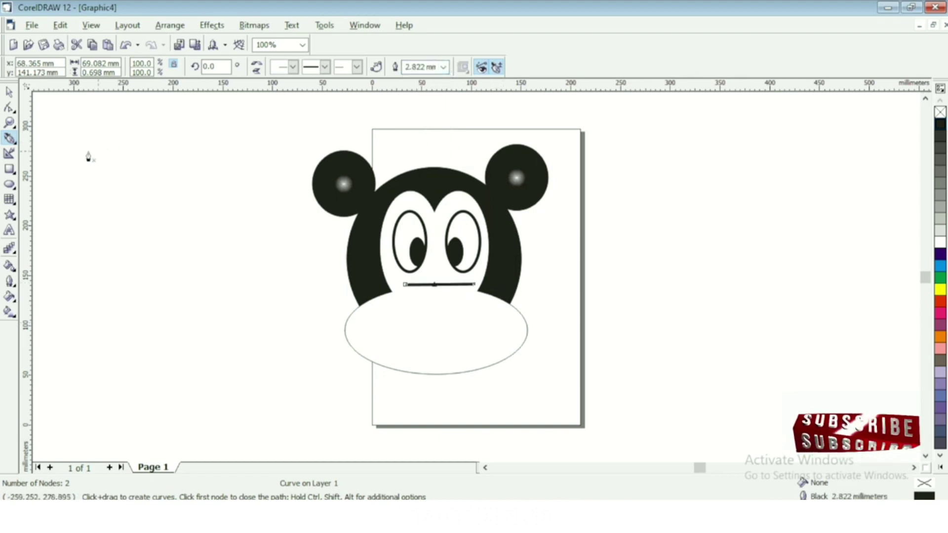
Convert the line below the eyes to a curve and bend it upward into a shallow arch about 7 mm high
{"action": "left_click", "coordinate": [9, 107]}
{"action": "left_click", "coordinate": [435, 286]}
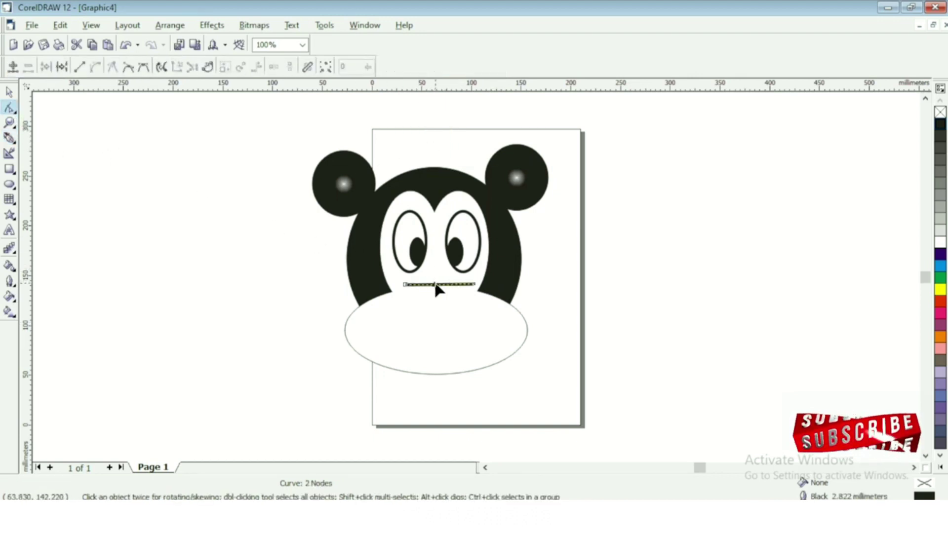
{"action": "right_click", "coordinate": [435, 286]}
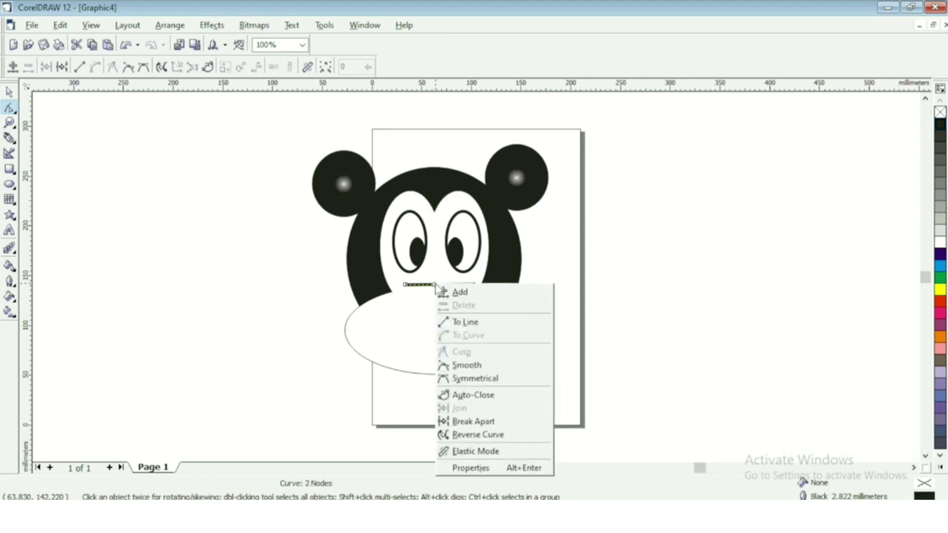
{"action": "left_click", "coordinate": [468, 327]}
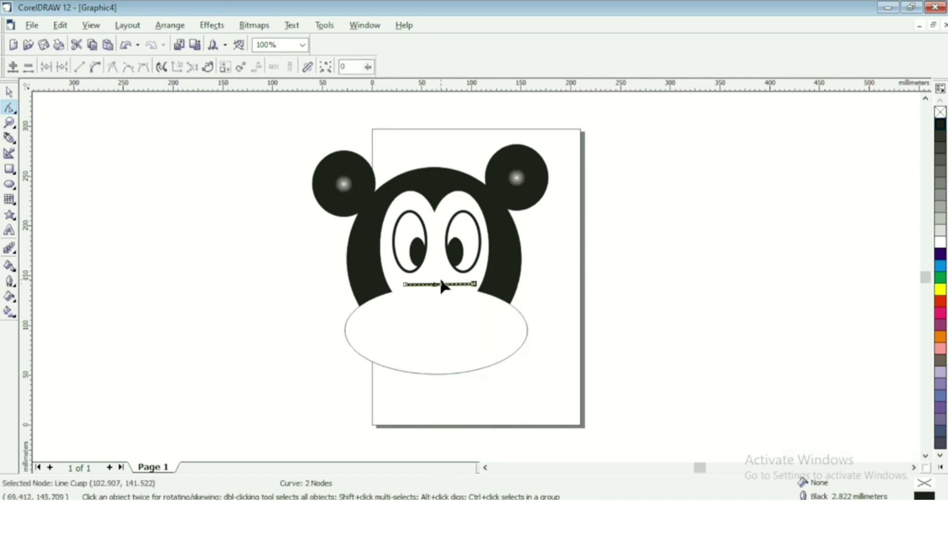
{"action": "left_click", "coordinate": [441, 292]}
{"action": "left_click", "coordinate": [444, 284]}
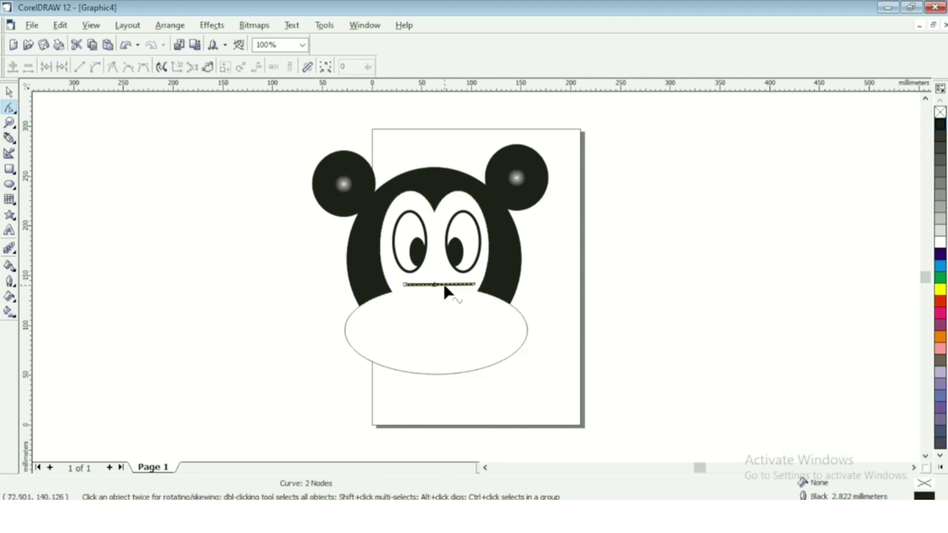
{"action": "right_click", "coordinate": [442, 283]}
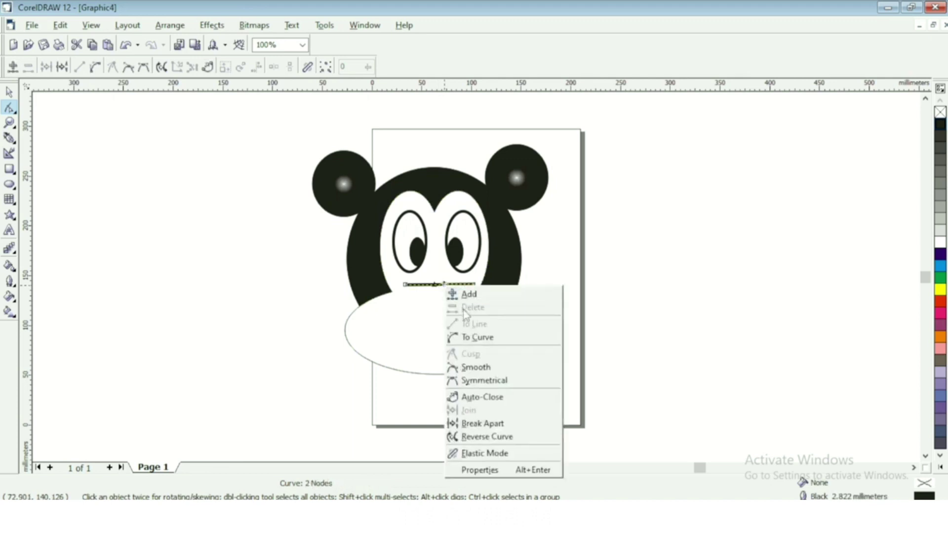
{"action": "left_click", "coordinate": [471, 337]}
{"action": "left_click_drag", "start_coordinate": [427, 285], "coordinate": [455, 280]}
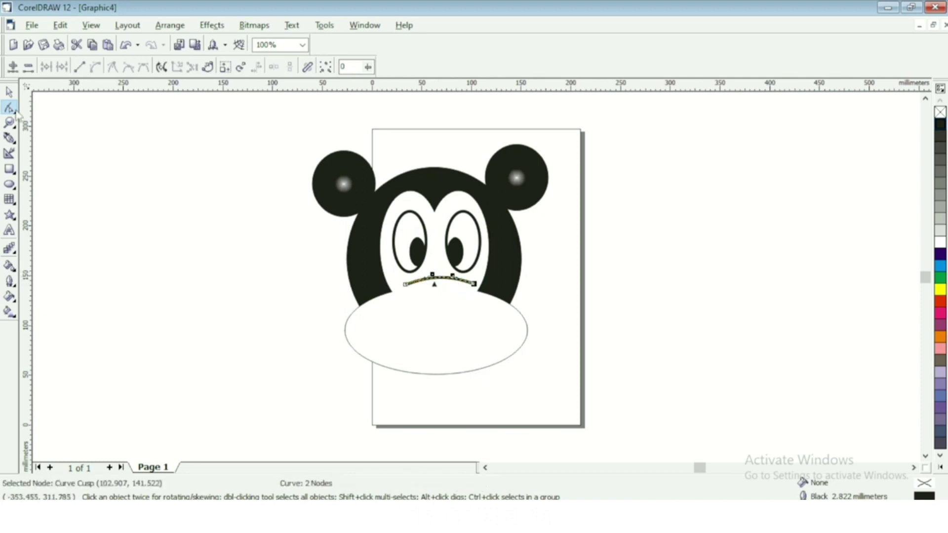
Move the arched line slightly down to the upper edge of the muzzle and deselect it
{"action": "left_click", "coordinate": [8, 92]}
{"action": "left_click_drag", "start_coordinate": [452, 277], "coordinate": [449, 285]}
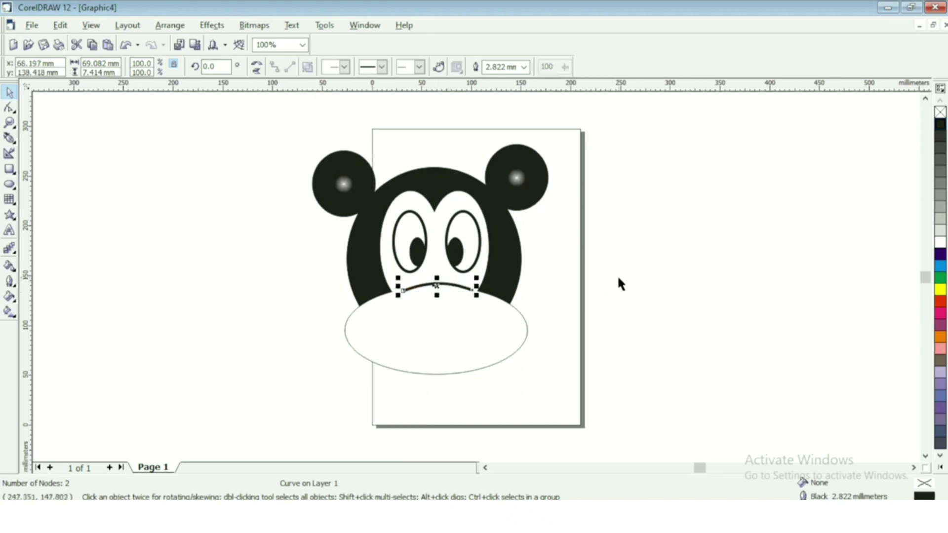
{"action": "left_click", "coordinate": [618, 283]}
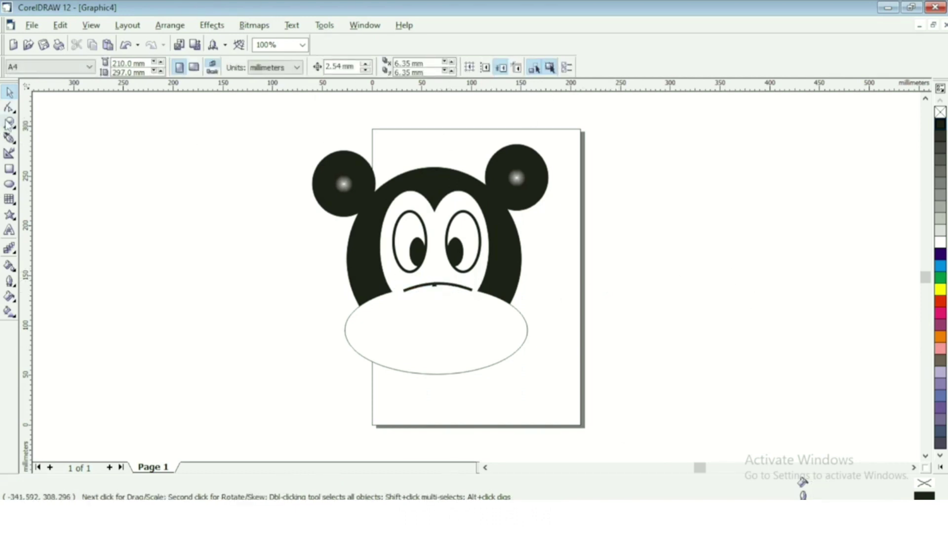
Draw a line about 129 mm long across the upper muzzle, convert it to a curve and bend it down about 18 mm into a smile
{"action": "left_click", "coordinate": [9, 139]}
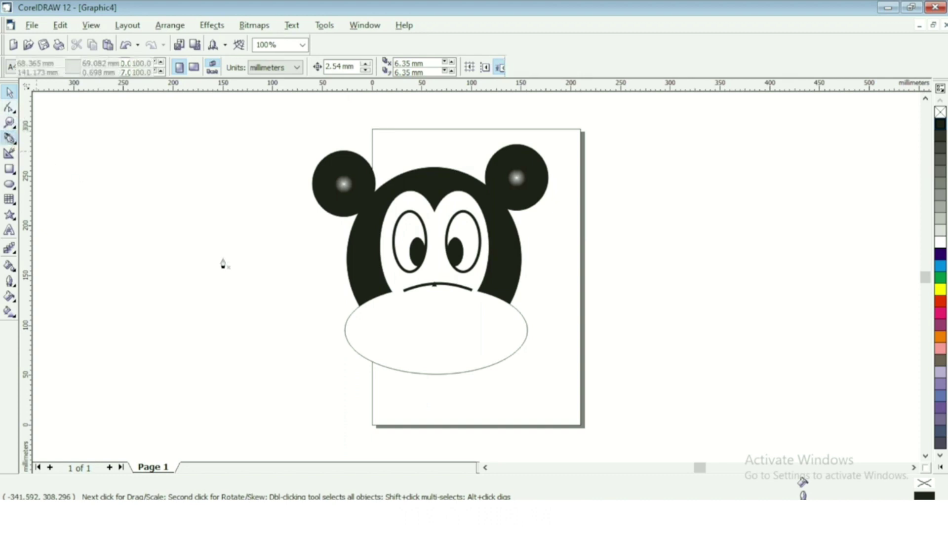
{"action": "left_click", "coordinate": [375, 312]}
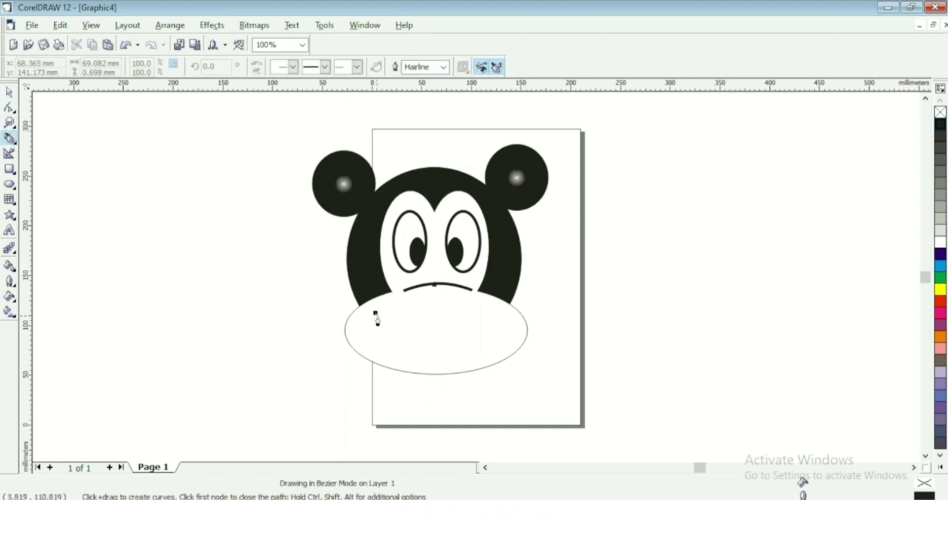
{"action": "left_click", "coordinate": [503, 313]}
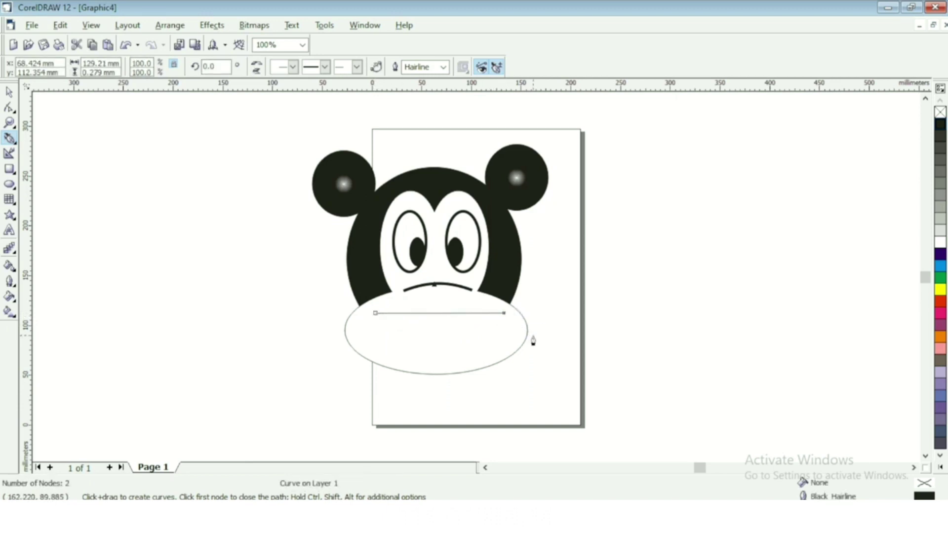
{"action": "left_click", "coordinate": [8, 108]}
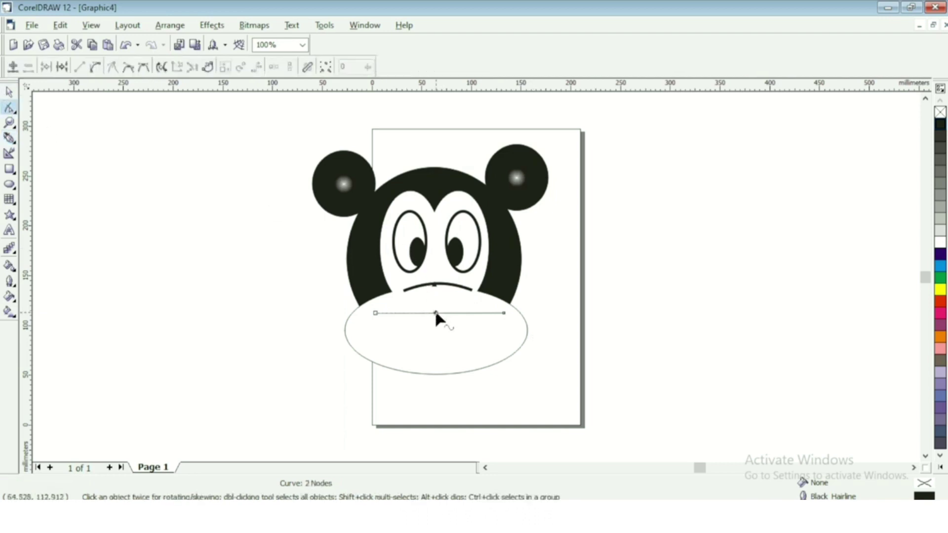
{"action": "right_click", "coordinate": [436, 314]}
{"action": "left_click", "coordinate": [459, 319]}
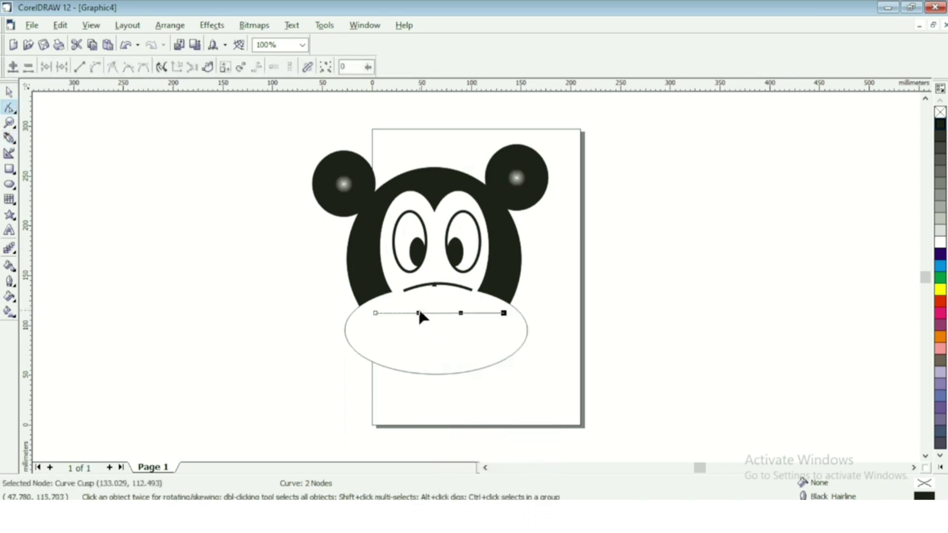
{"action": "left_click_drag", "start_coordinate": [420, 313], "coordinate": [456, 336]}
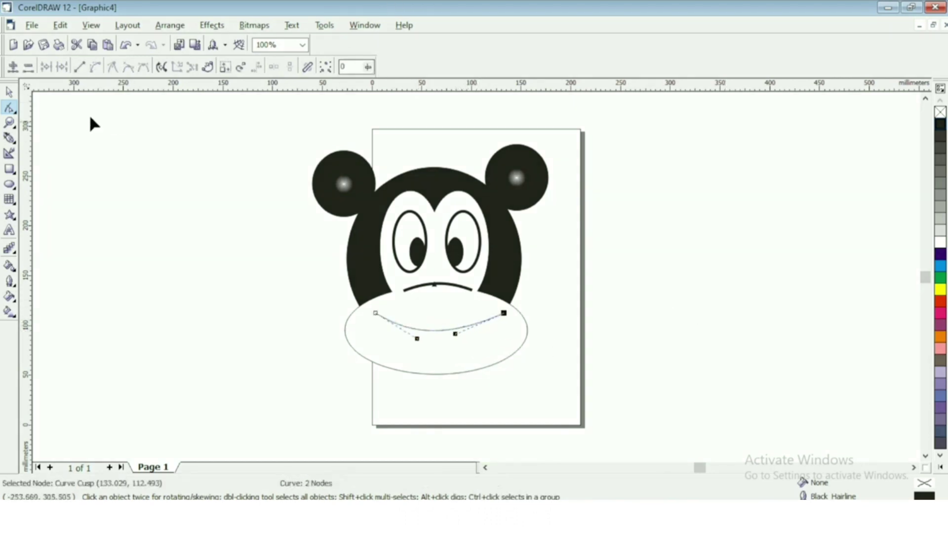
Set the smile curve's outline width to 2.822 mm and deselect it
{"action": "left_click", "coordinate": [10, 93]}
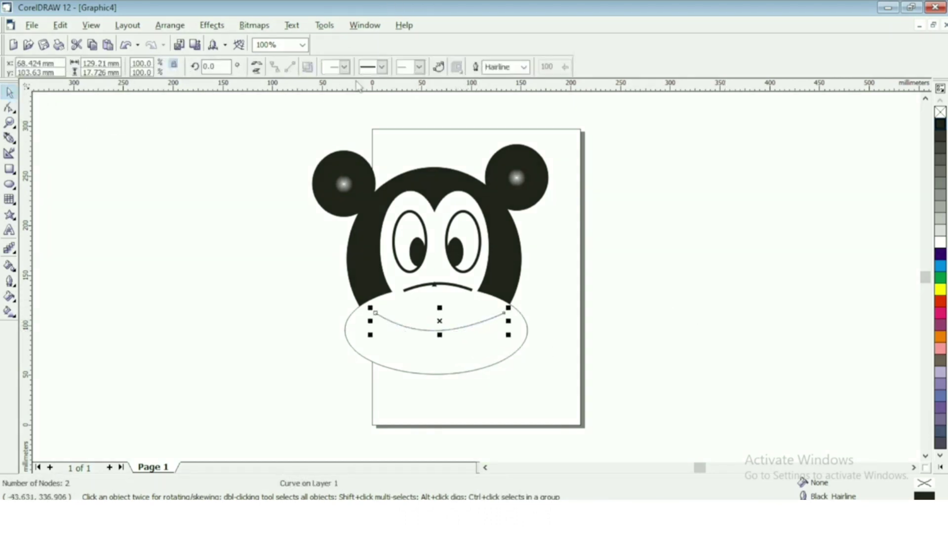
{"action": "left_click", "coordinate": [523, 67]}
{"action": "left_click", "coordinate": [500, 129]}
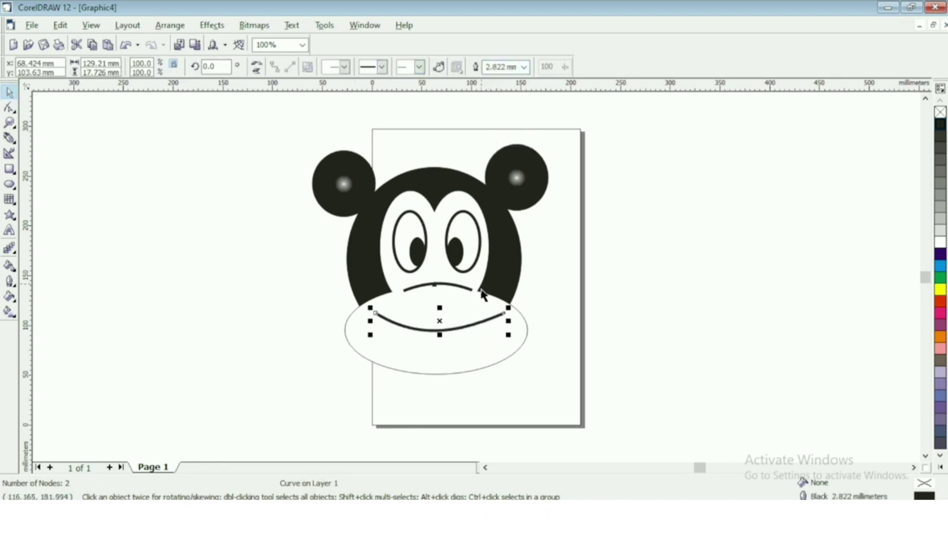
{"action": "left_click", "coordinate": [637, 294]}
Draw a thin closed two-node path about 47 mm wide along the middle of the smile
{"action": "left_click", "coordinate": [10, 139]}
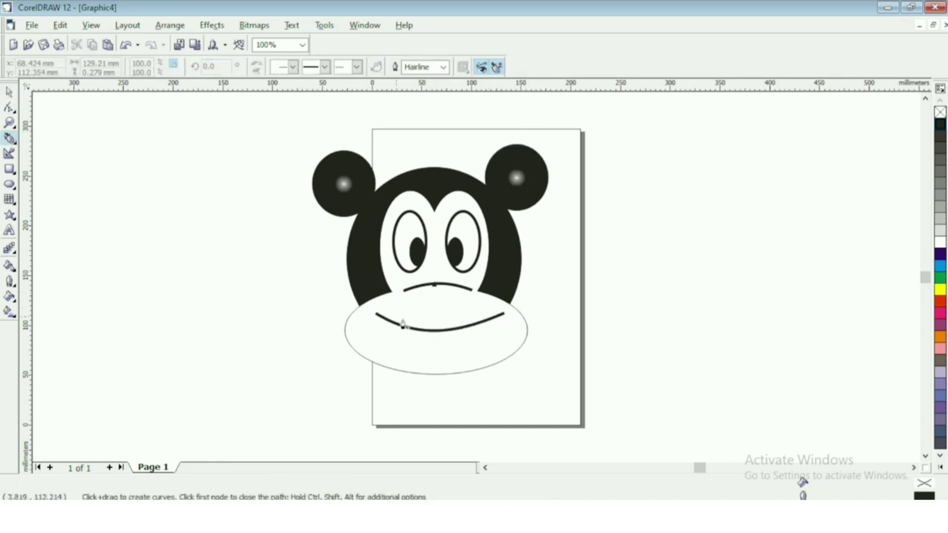
{"action": "left_click", "coordinate": [418, 329]}
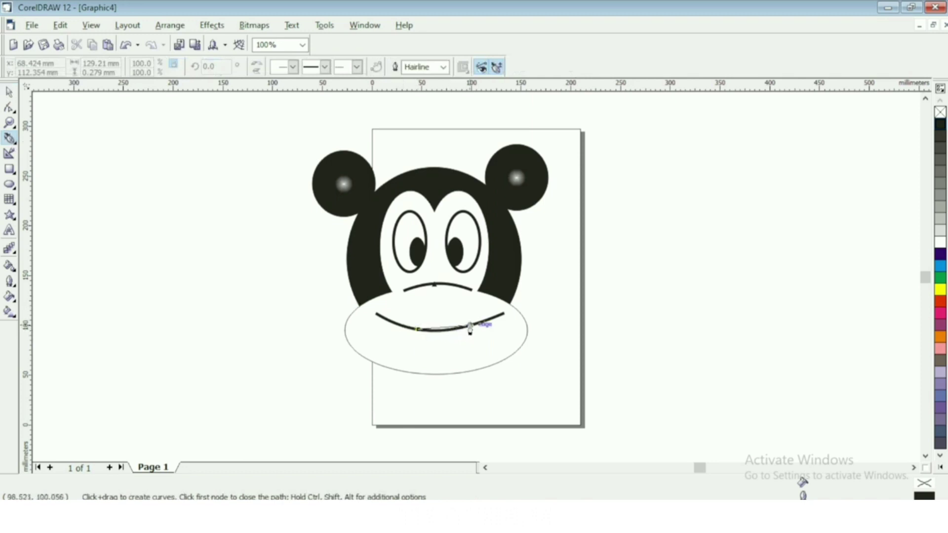
{"action": "left_click", "coordinate": [464, 327]}
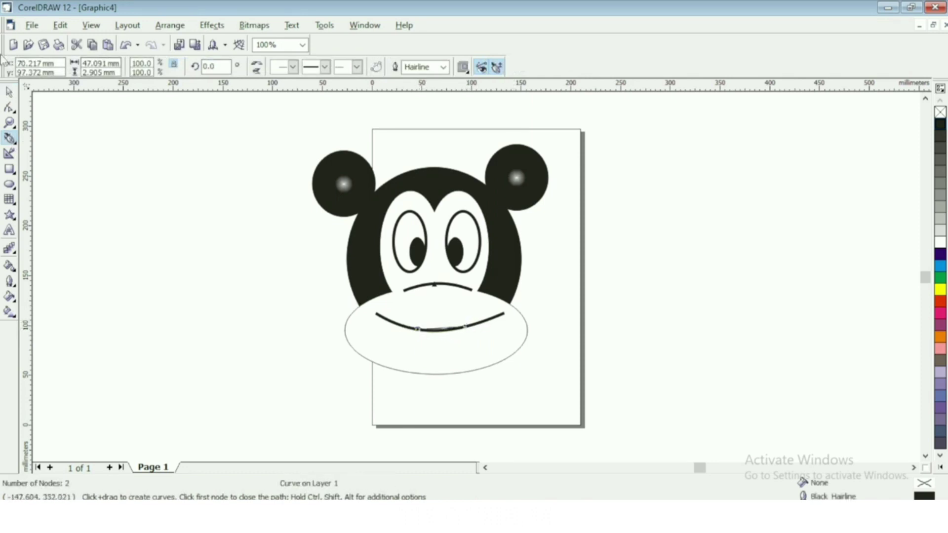
Convert a segment of the closed path to a curve and pull its handles down into a rounded mouth about 52 × 31 mm
{"action": "left_click", "coordinate": [10, 107]}
{"action": "left_click", "coordinate": [437, 330]}
{"action": "right_click", "coordinate": [438, 329]}
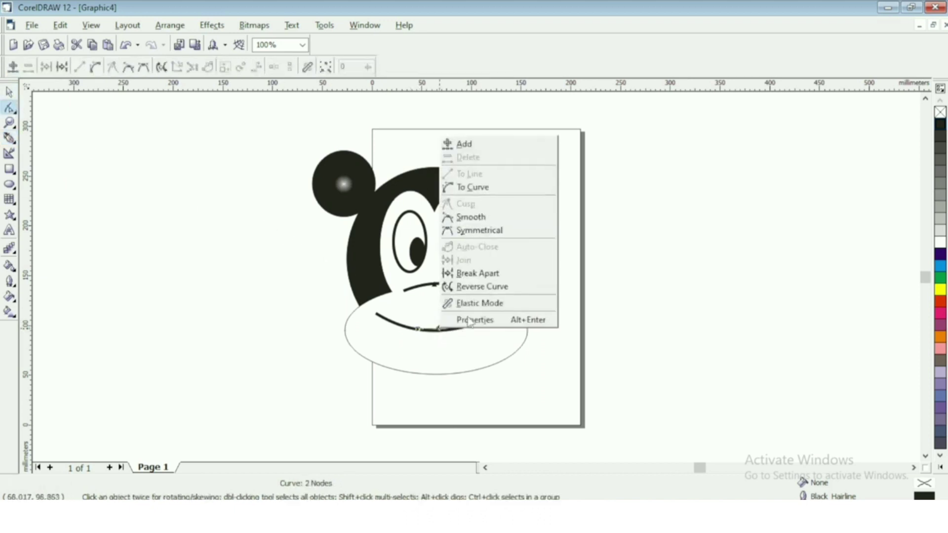
{"action": "left_click", "coordinate": [487, 199]}
{"action": "left_click_drag", "start_coordinate": [434, 335], "coordinate": [429, 372]}
{"action": "left_click_drag", "start_coordinate": [449, 329], "coordinate": [409, 366]}
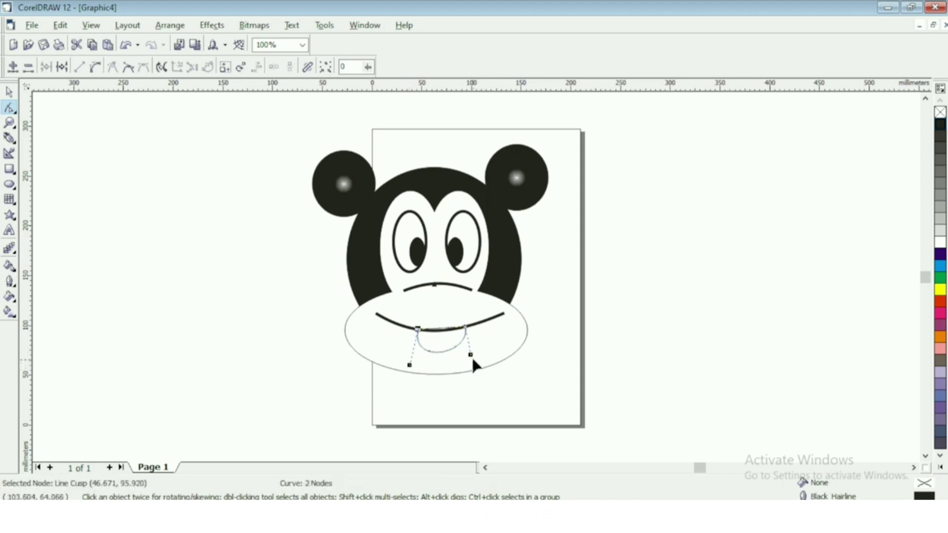
{"action": "left_click_drag", "start_coordinate": [470, 354], "coordinate": [484, 364]}
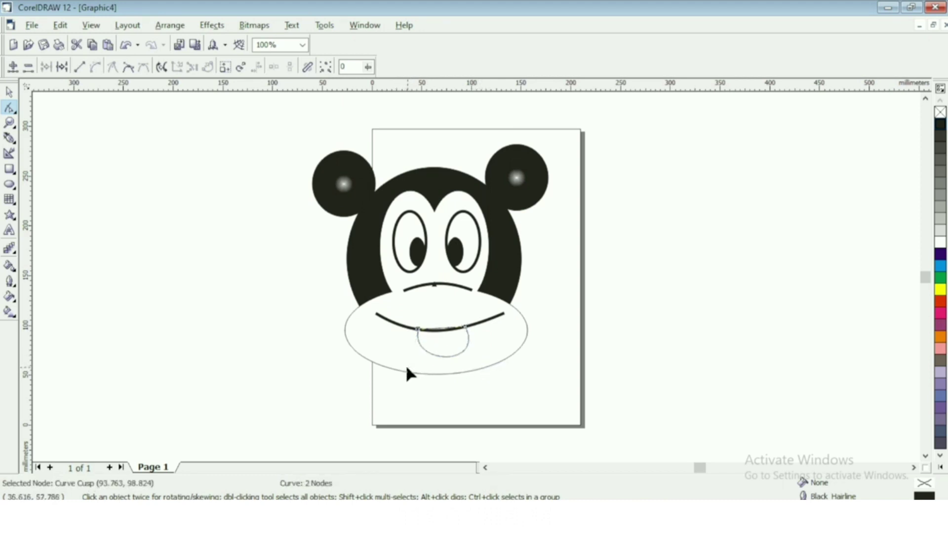
{"action": "left_click", "coordinate": [417, 329]}
{"action": "left_click_drag", "start_coordinate": [410, 366], "coordinate": [403, 368]}
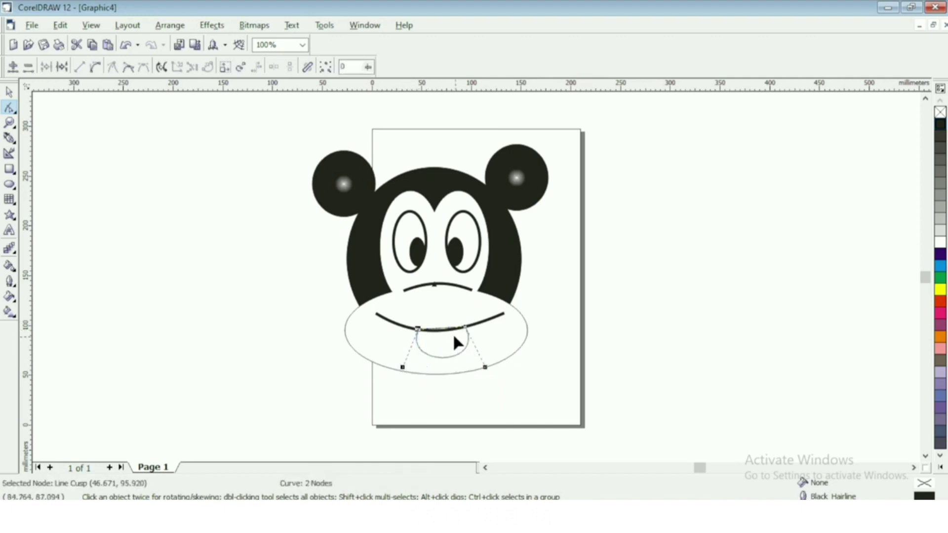
Set the rounded mouth's outline width to 2.822 mm and fill it black
{"action": "left_click", "coordinate": [9, 92]}
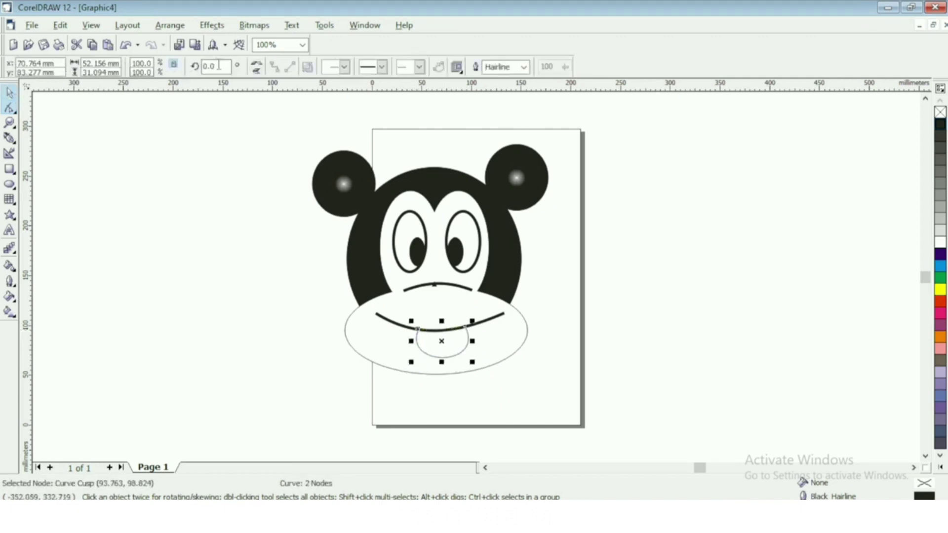
{"action": "left_click", "coordinate": [525, 67]}
{"action": "left_click", "coordinate": [500, 132]}
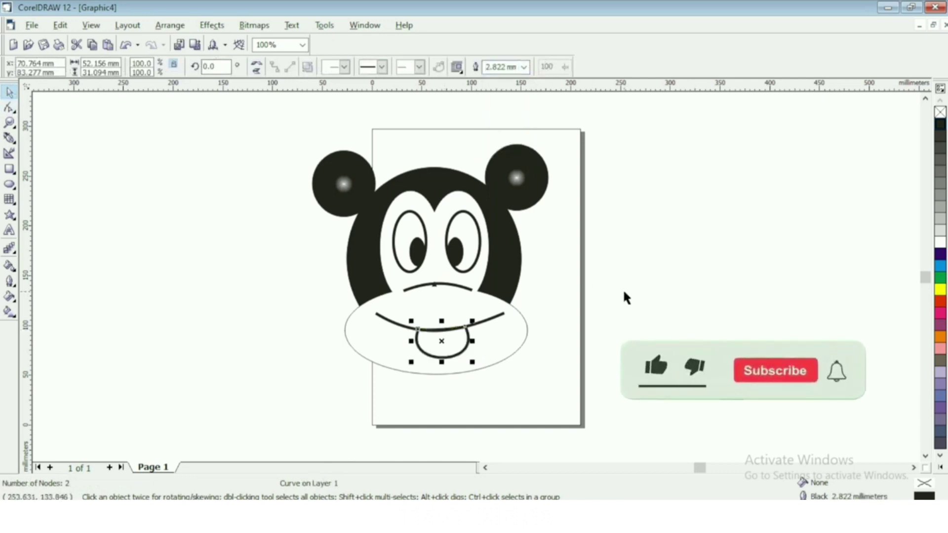
{"action": "left_click", "coordinate": [943, 124]}
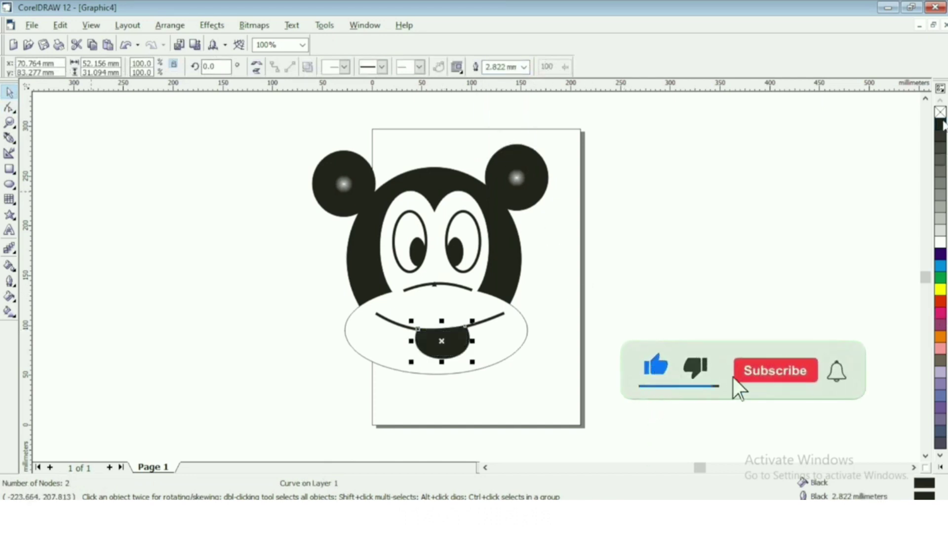
Set the welded white face shape's outline width to 2.822 mm and deselect it
{"action": "left_click", "coordinate": [779, 226]}
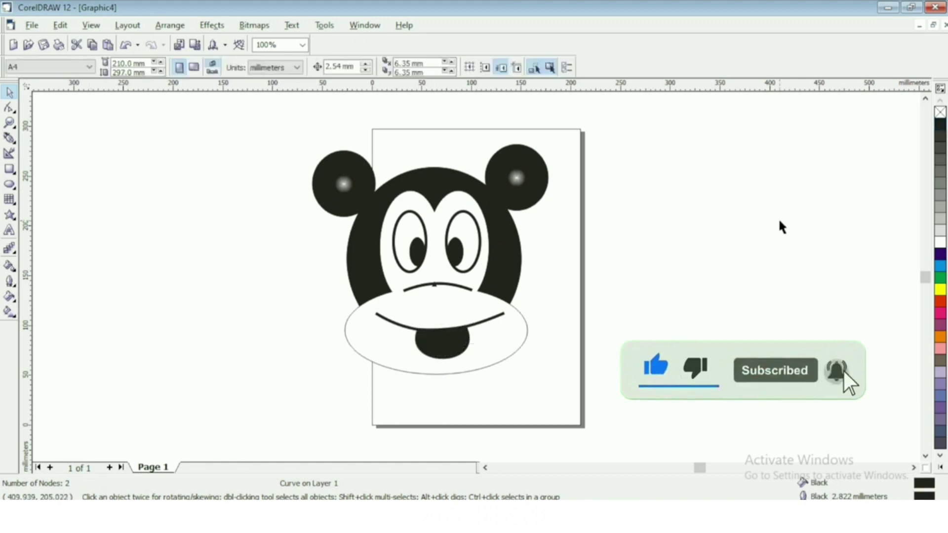
{"action": "left_click", "coordinate": [344, 330]}
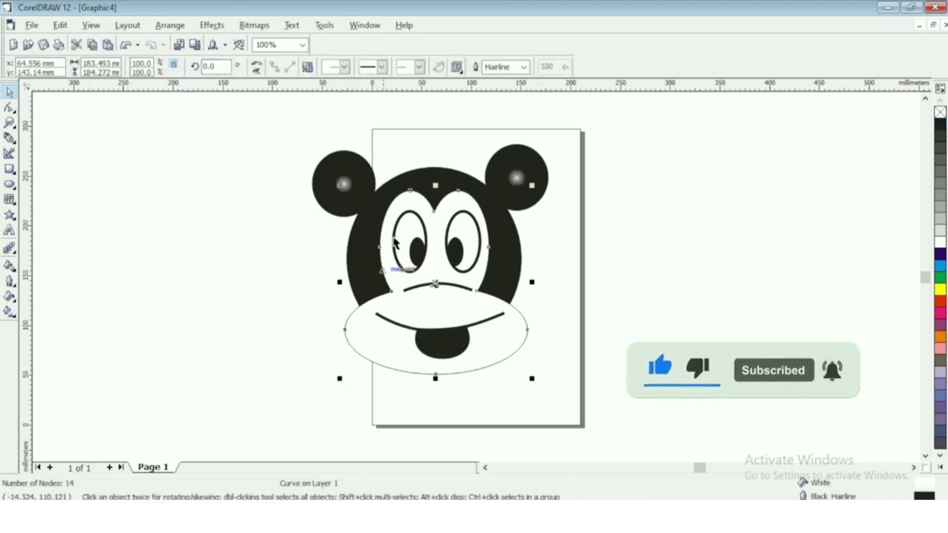
{"action": "left_click", "coordinate": [524, 67]}
{"action": "left_click", "coordinate": [499, 140]}
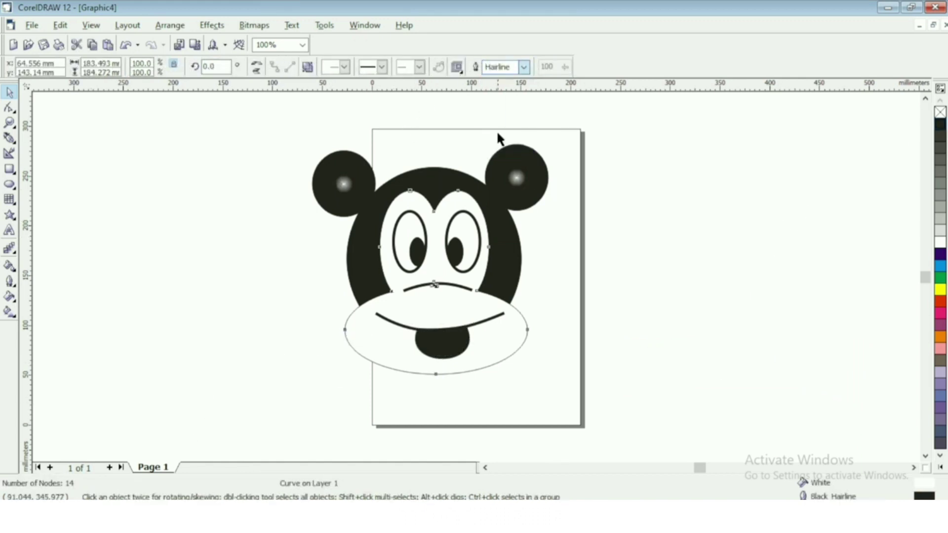
{"action": "left_click", "coordinate": [713, 320]}
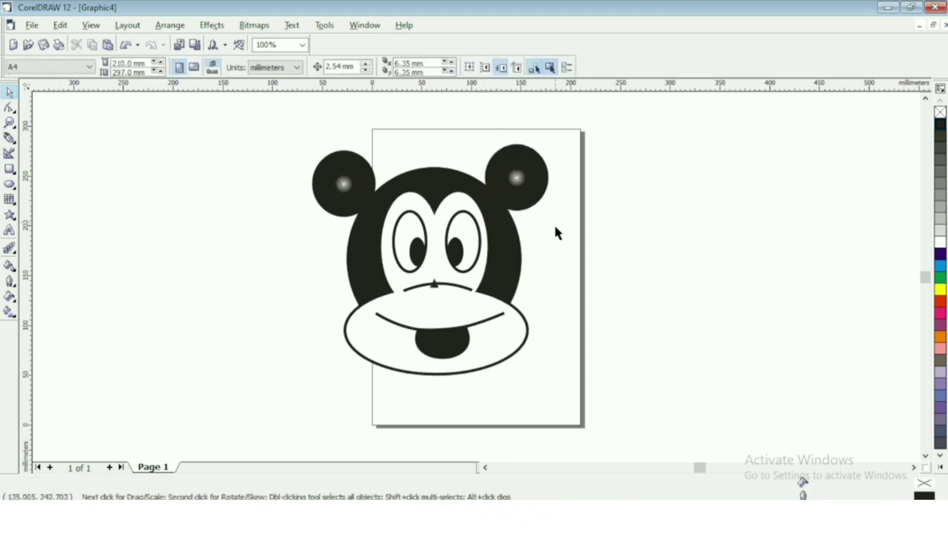
Fill the welded face shape with the pale yellow Chalk colour from the full palette
{"action": "left_click", "coordinate": [436, 284]}
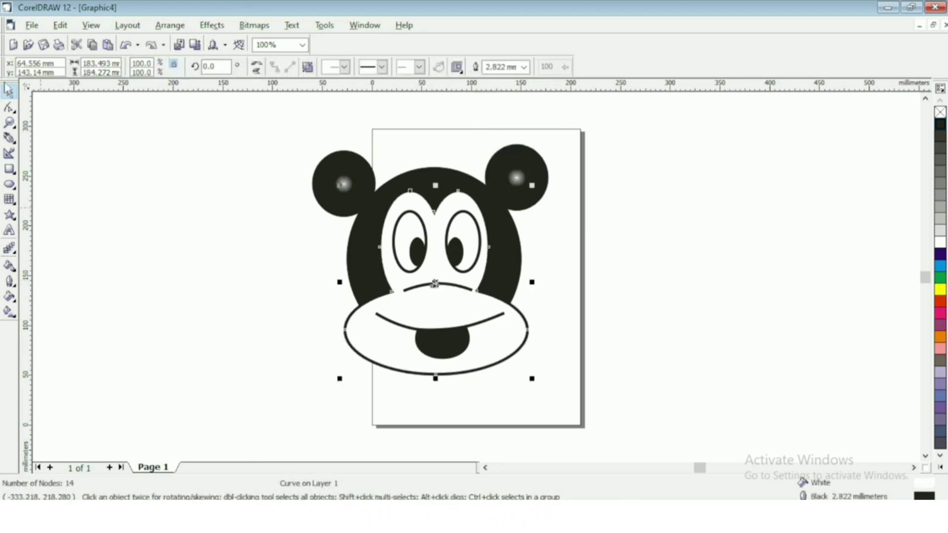
{"action": "left_click", "coordinate": [469, 300]}
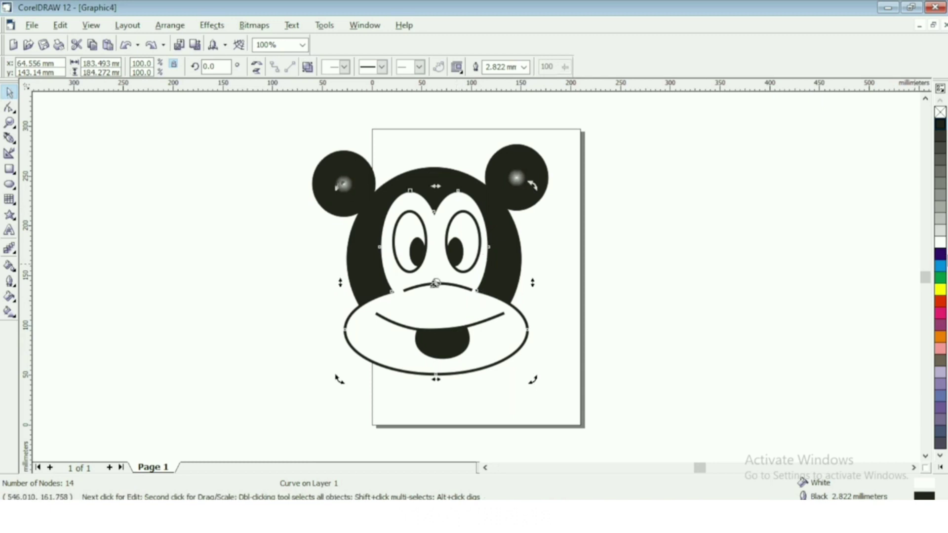
{"action": "left_click", "coordinate": [940, 469]}
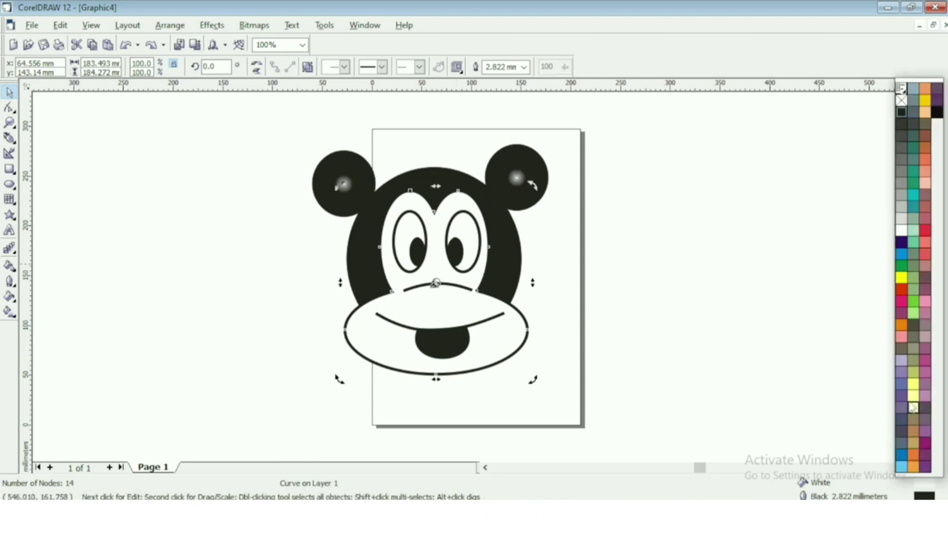
{"action": "left_click", "coordinate": [913, 401]}
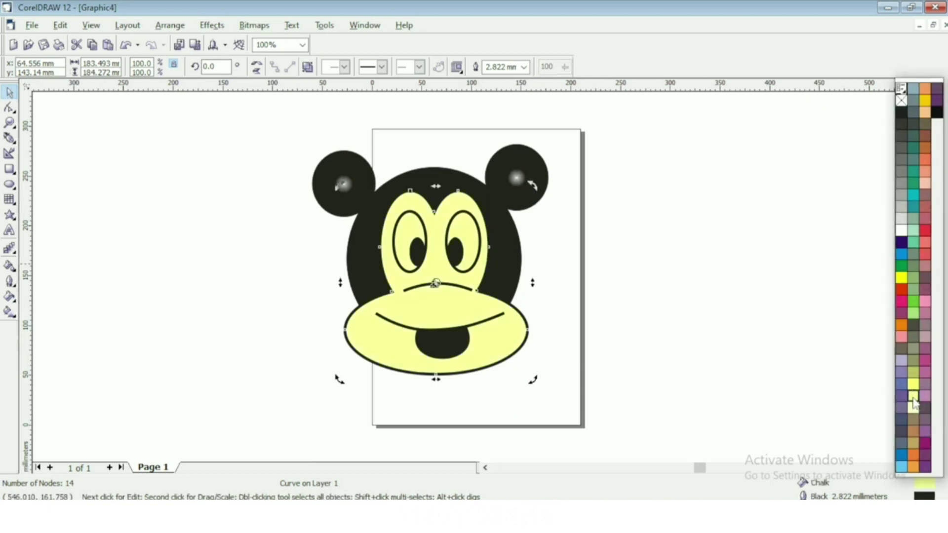